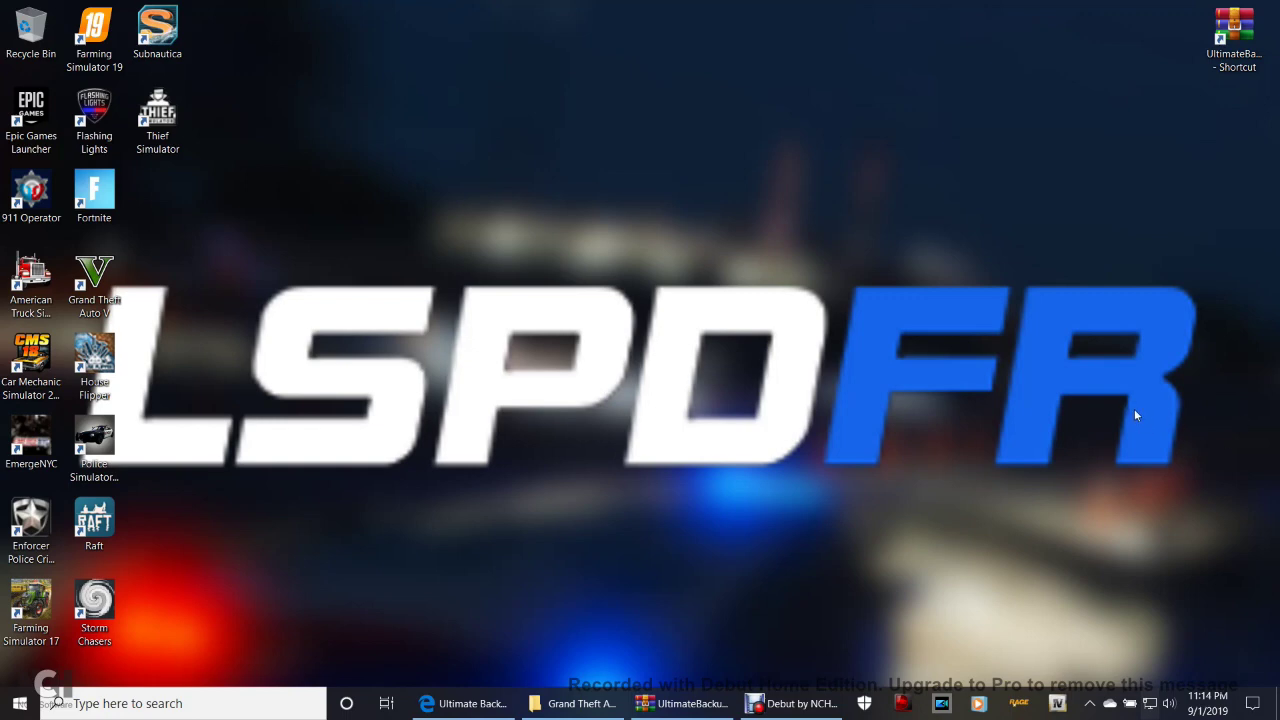
Check the firewall settings for the domain, private and public networks in Windows Security, and close it
left_click(874, 705)
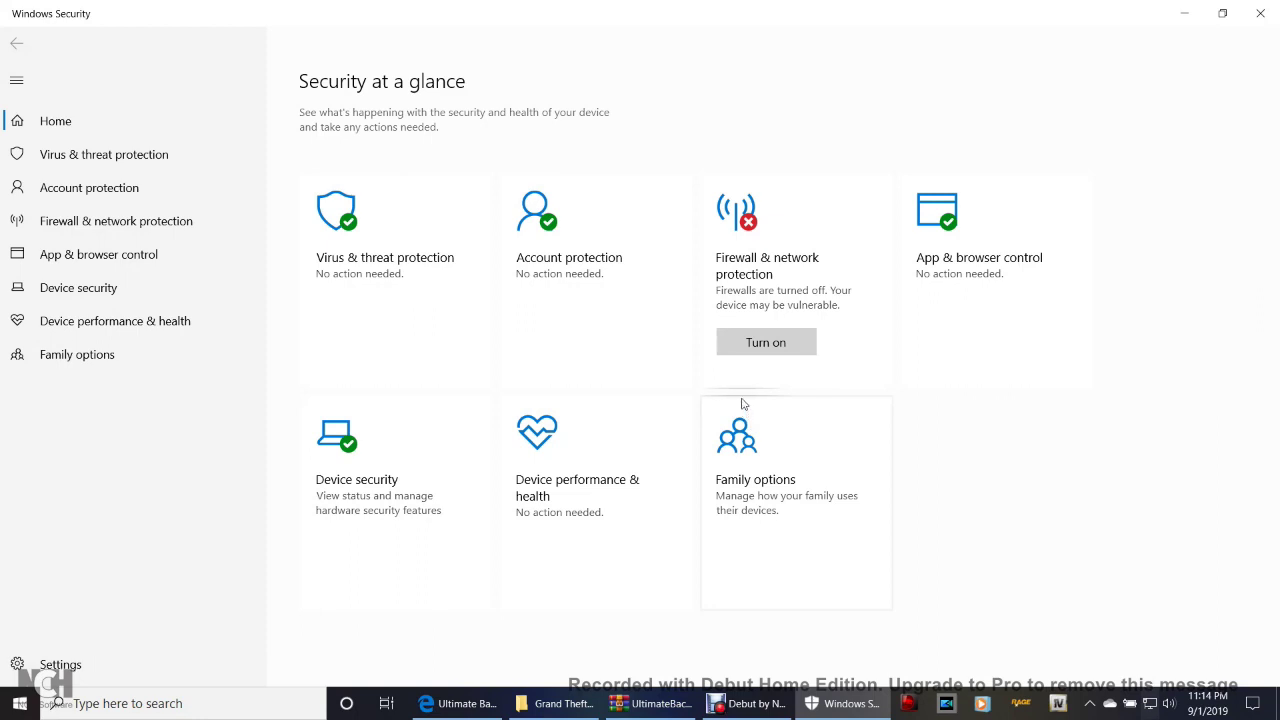
left_click(744, 226)
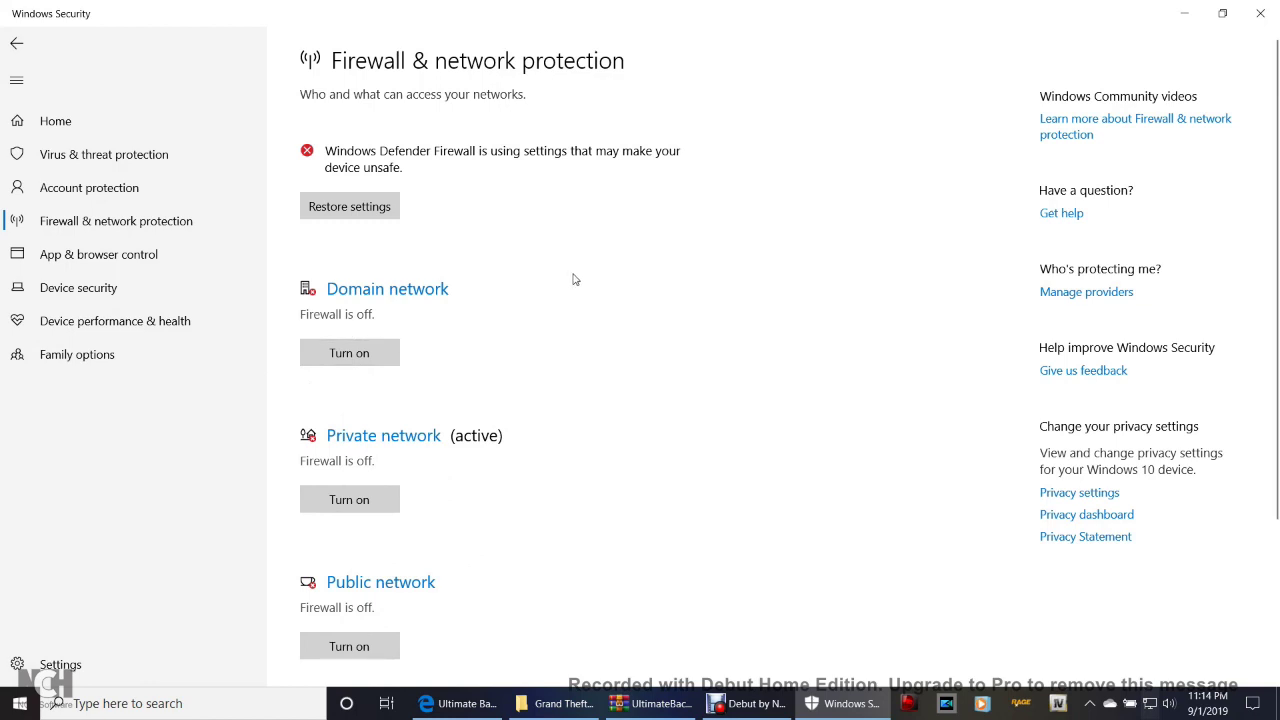
scroll(584, 295, "down", 2)
scroll(585, 308, "up", 2)
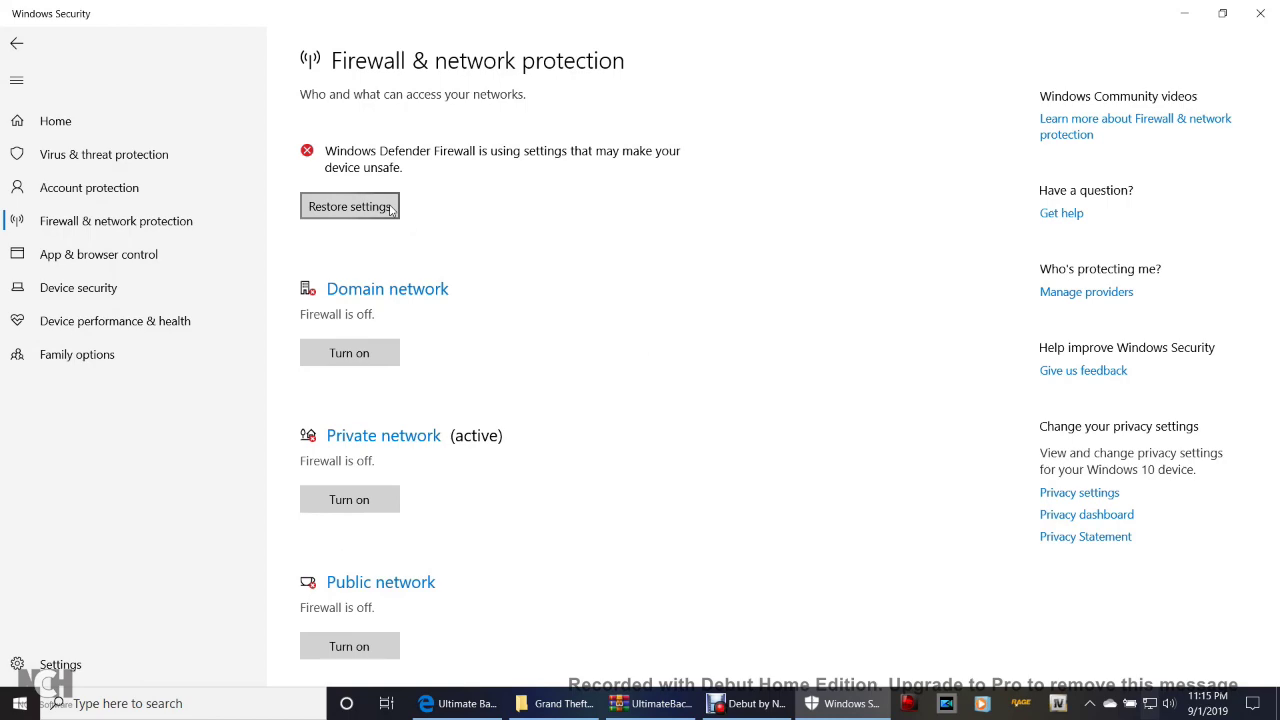
left_click(1262, 13)
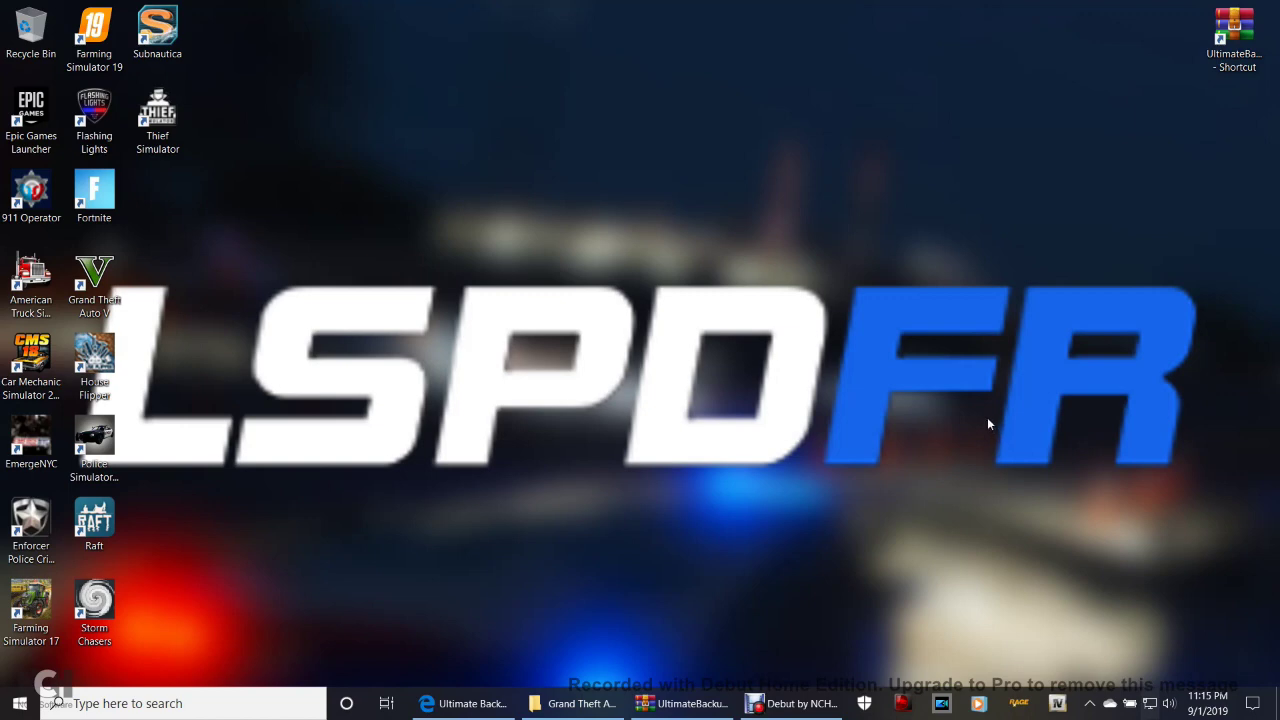
key("u")
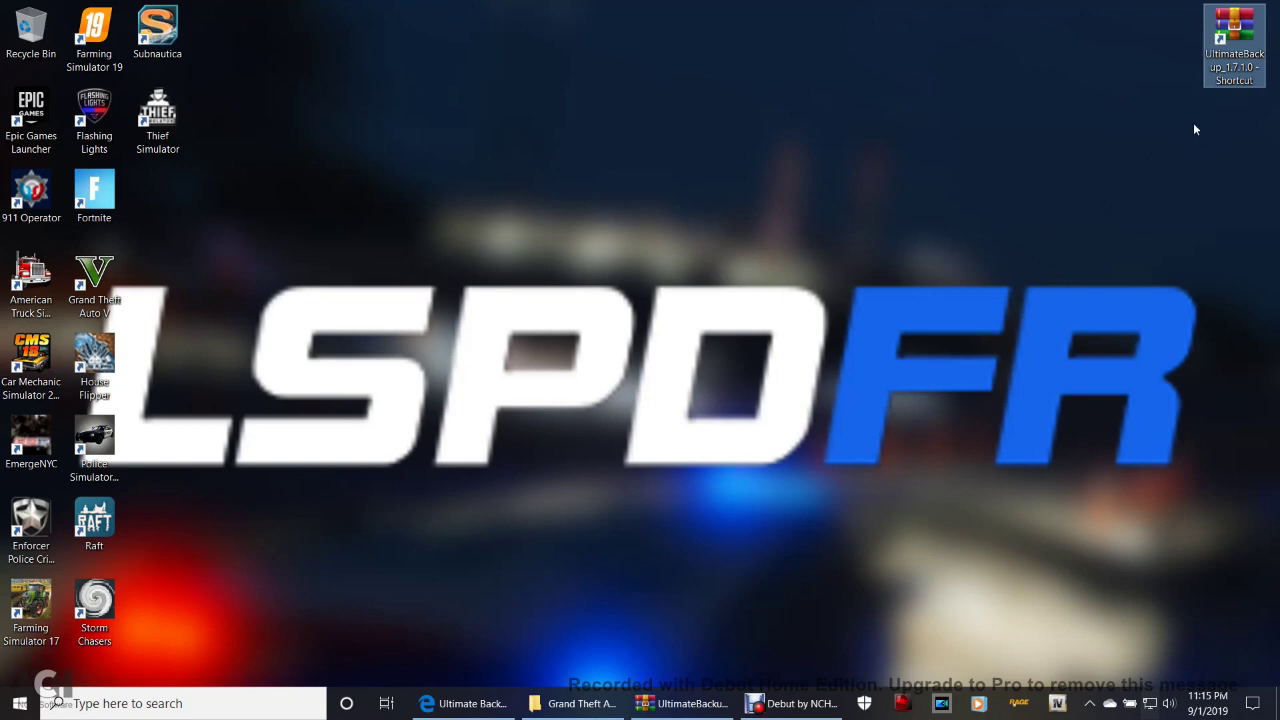
left_click(1240, 80)
Switch to Edge and review the Ultimate Backup (v.1.7.1.0) plugin page, covering its features, recent versions and download link
mouse_move(474, 710)
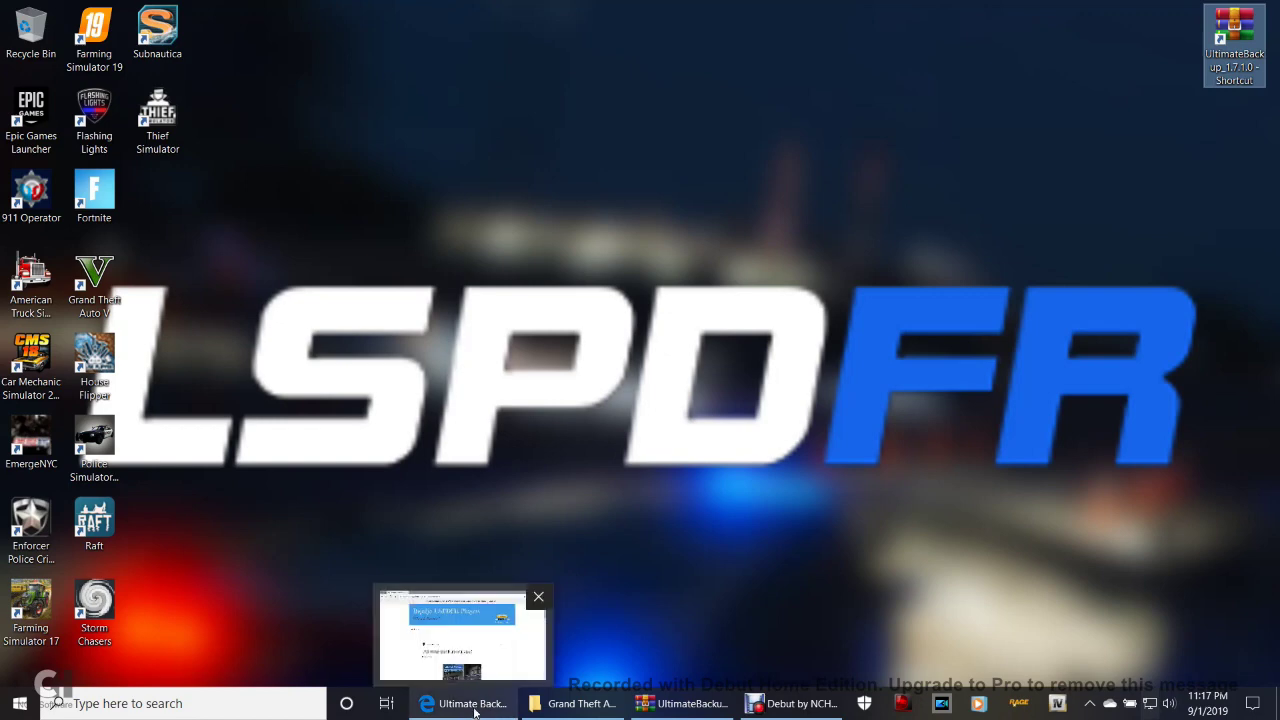
left_click(474, 706)
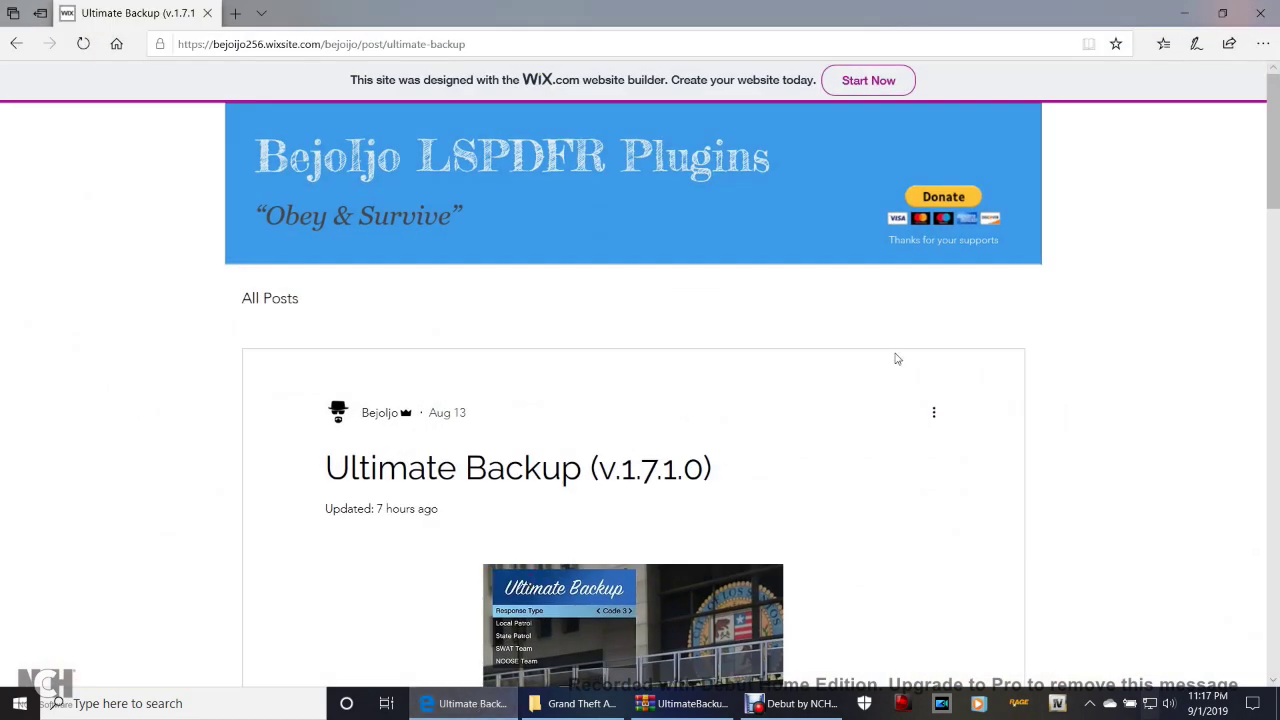
scroll(669, 411, "down", 1)
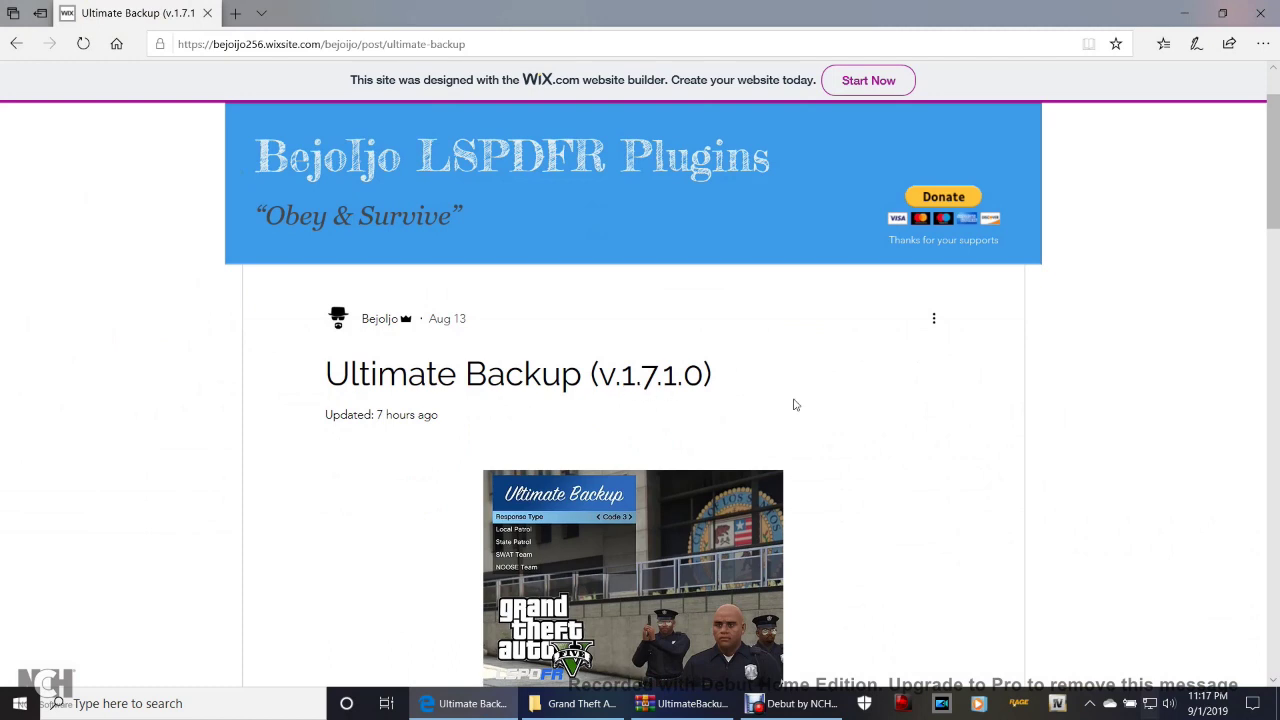
scroll(923, 430, "down", 2)
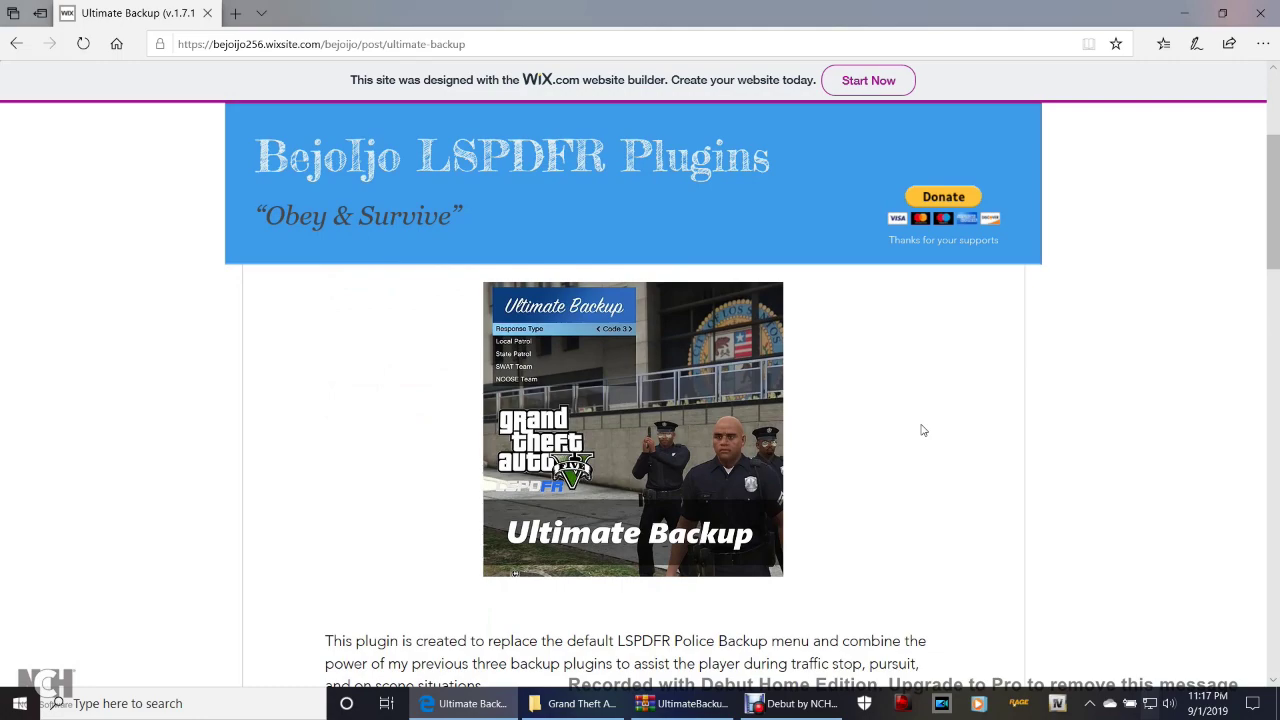
scroll(923, 430, "down", 2)
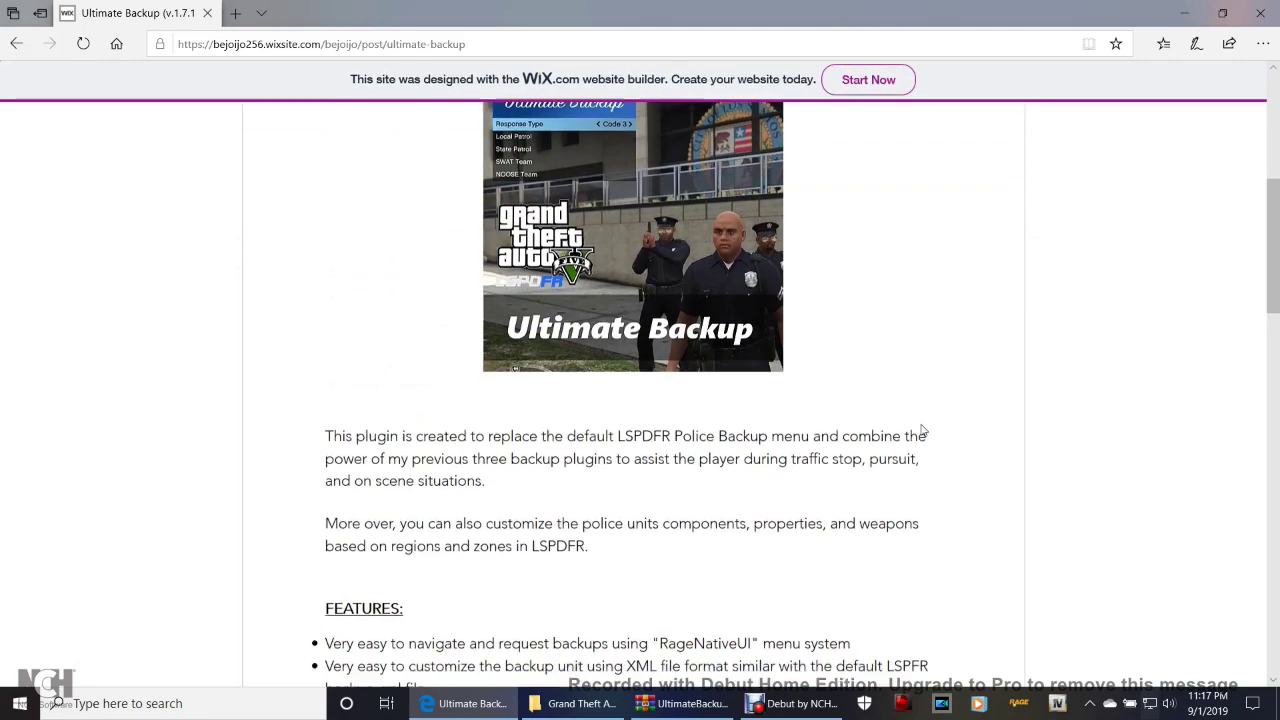
scroll(923, 430, "down", 7)
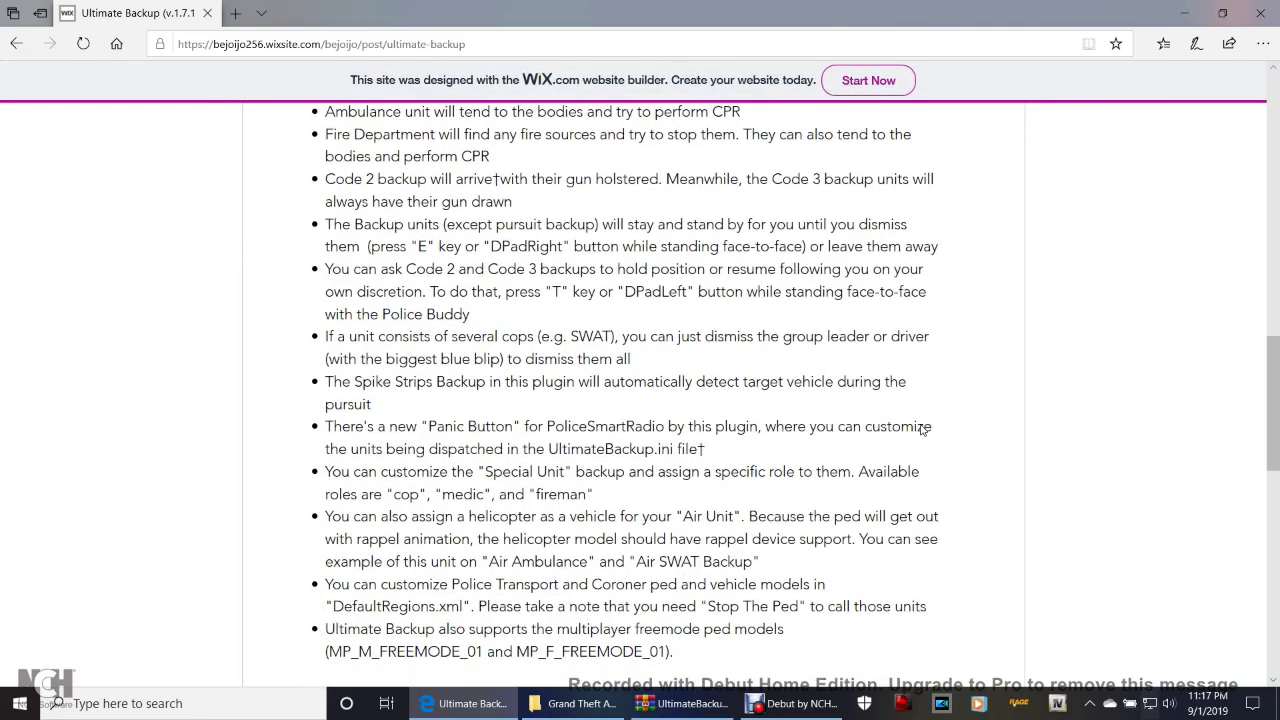
scroll(923, 430, "down", 5)
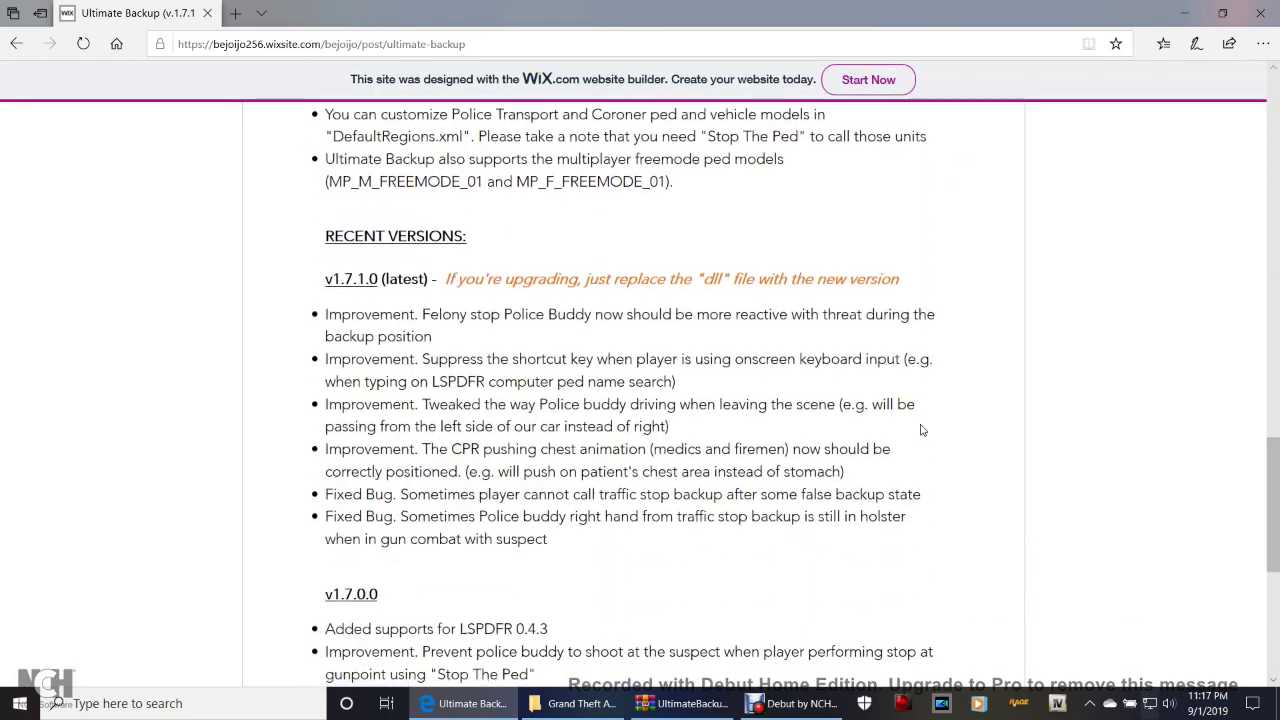
scroll(923, 430, "down", 4)
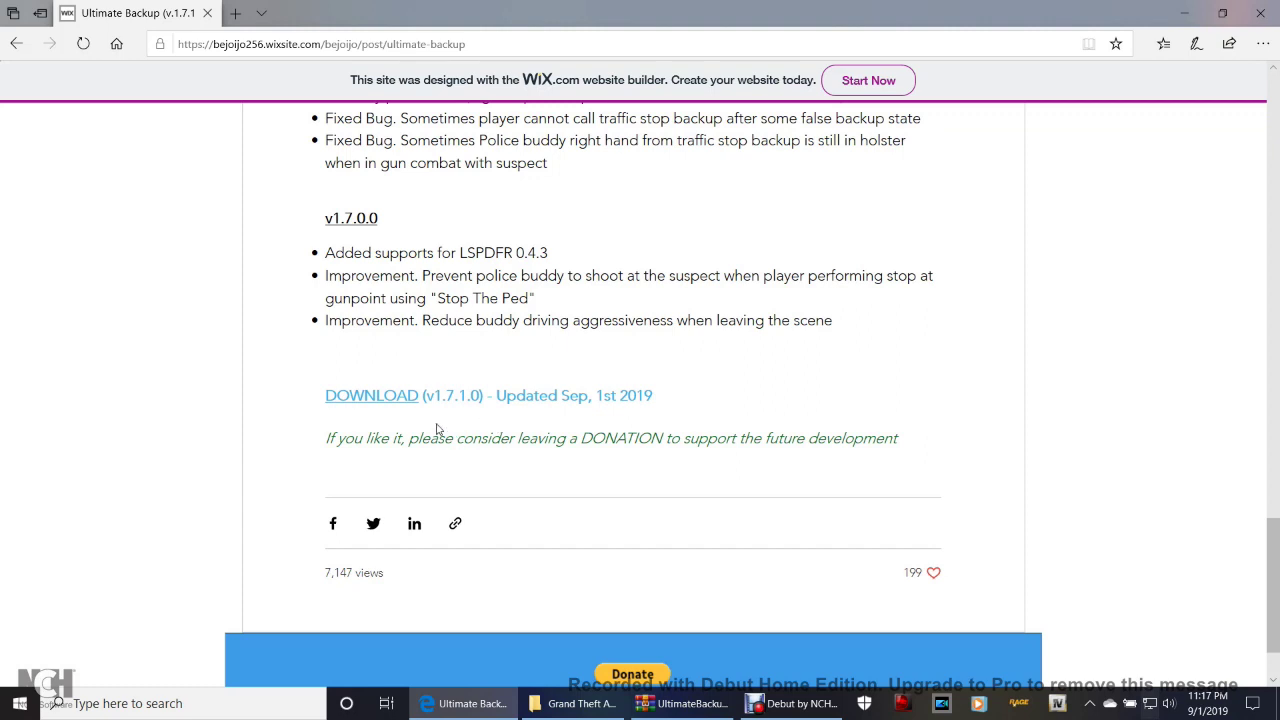
scroll(785, 472, "up", 15)
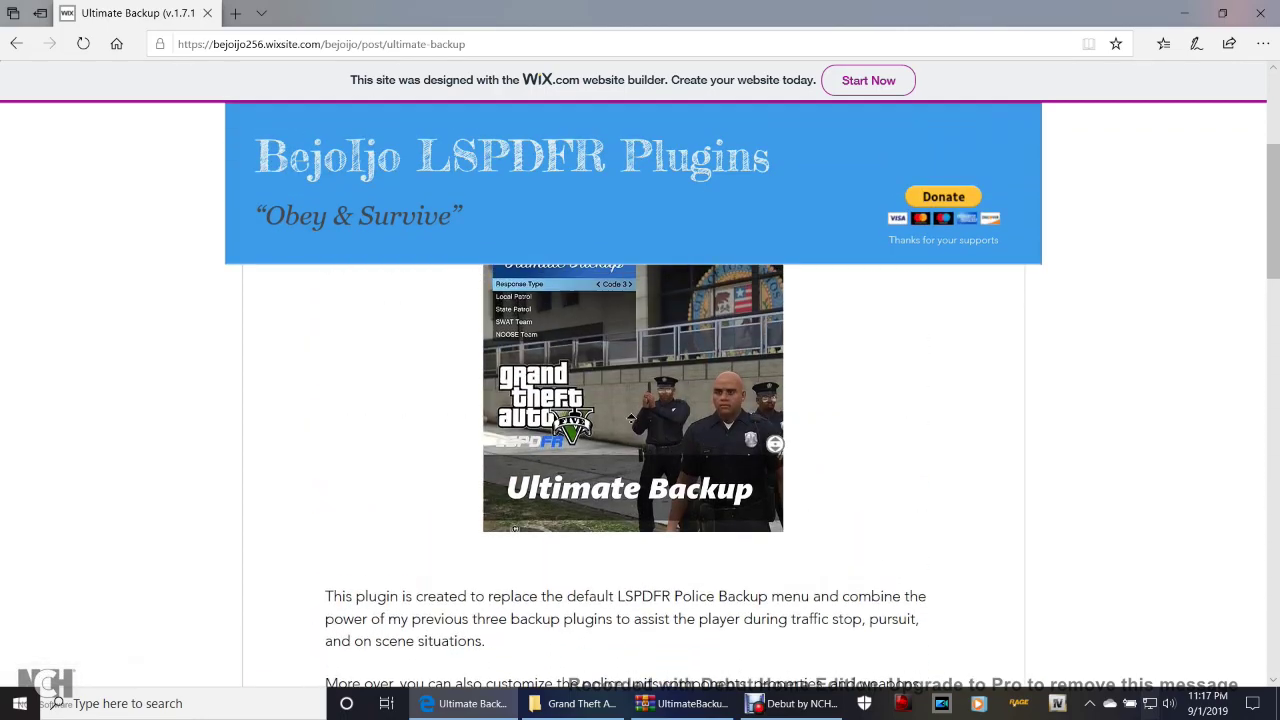
scroll(644, 422, "down", 6)
scroll(667, 452, "down", 8)
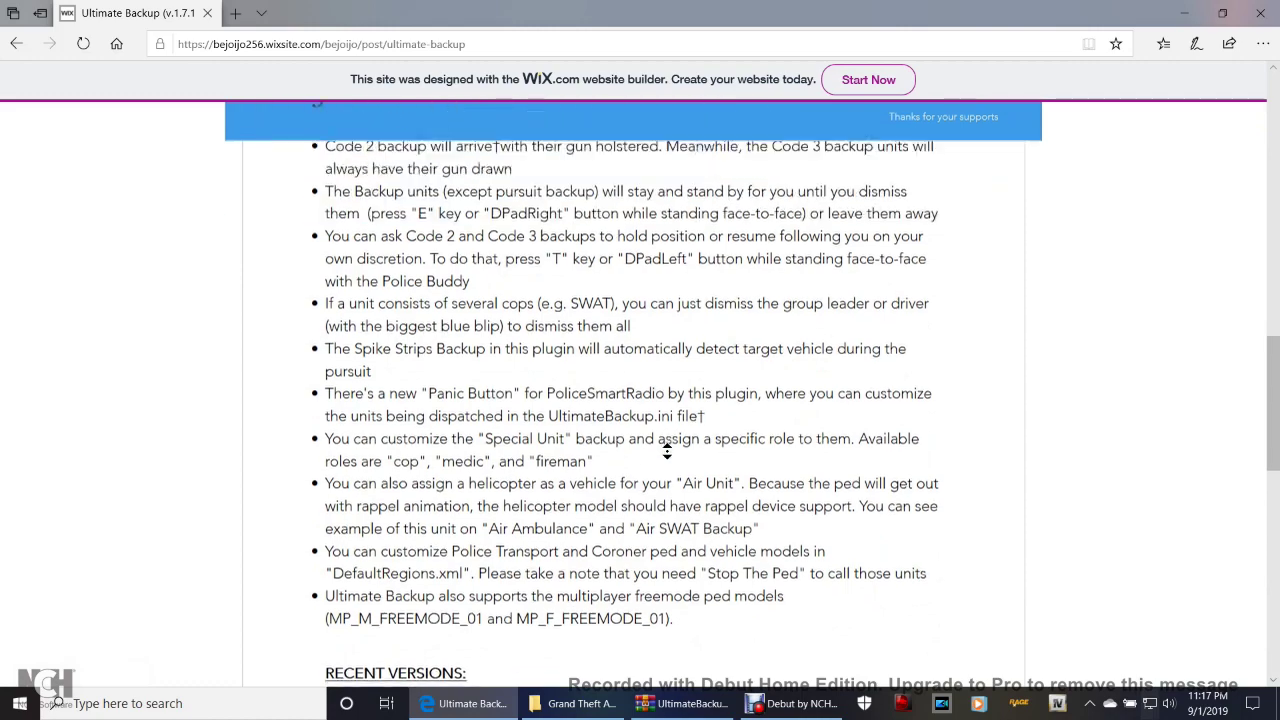
scroll(667, 452, "down", 5)
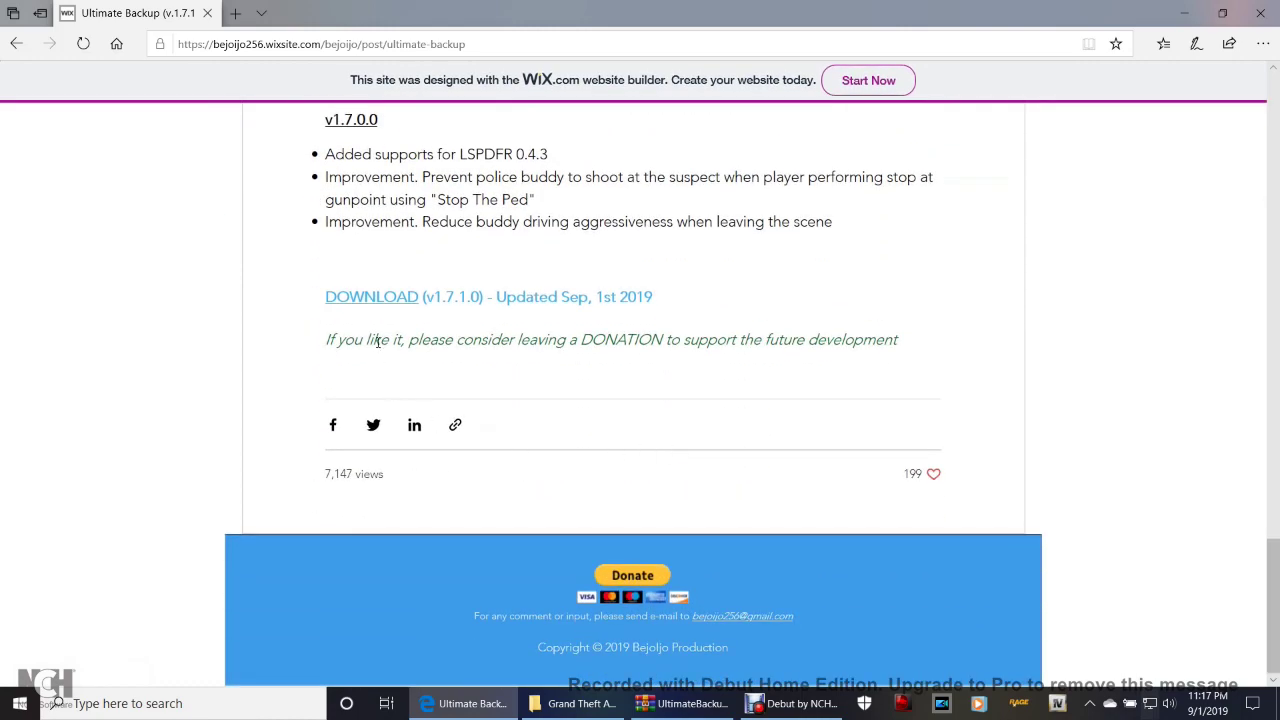
scroll(542, 301, "up", 2)
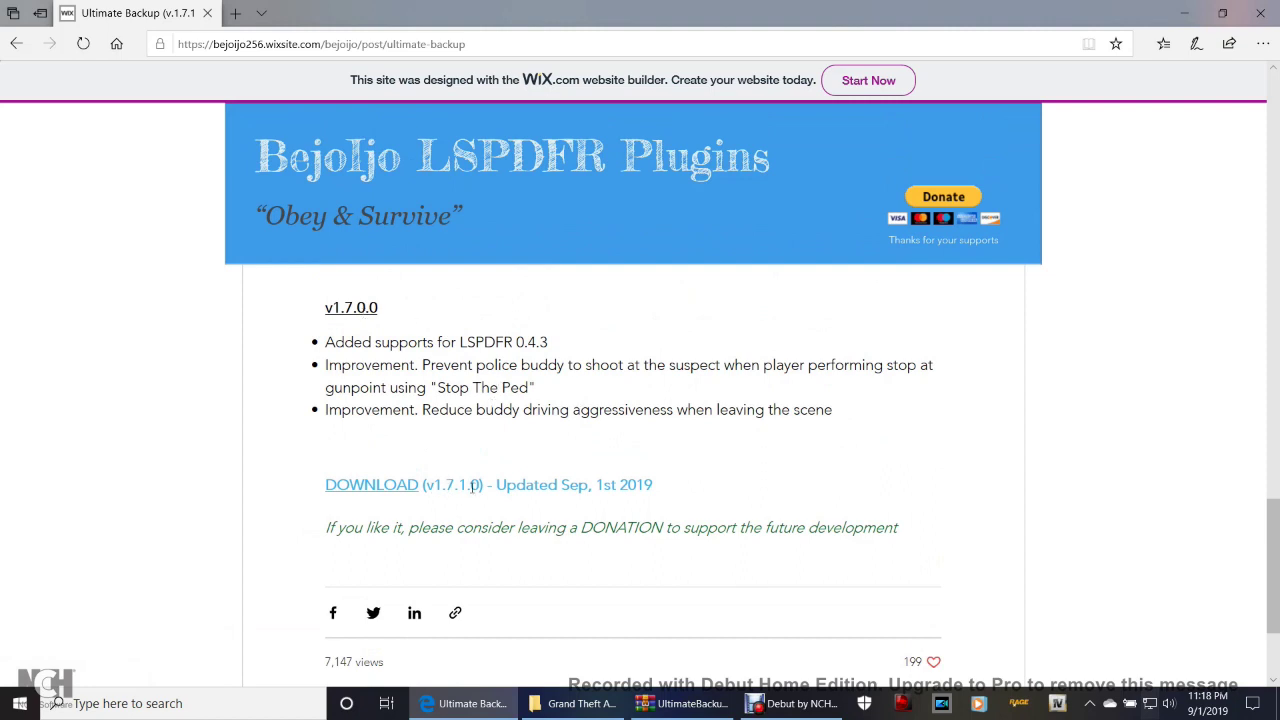
Request the UltimateBackup_1.7.1.0.rar download from the plugin page, inspect the LSPDFR PLugins save location, and cancel the download
left_click(366, 489)
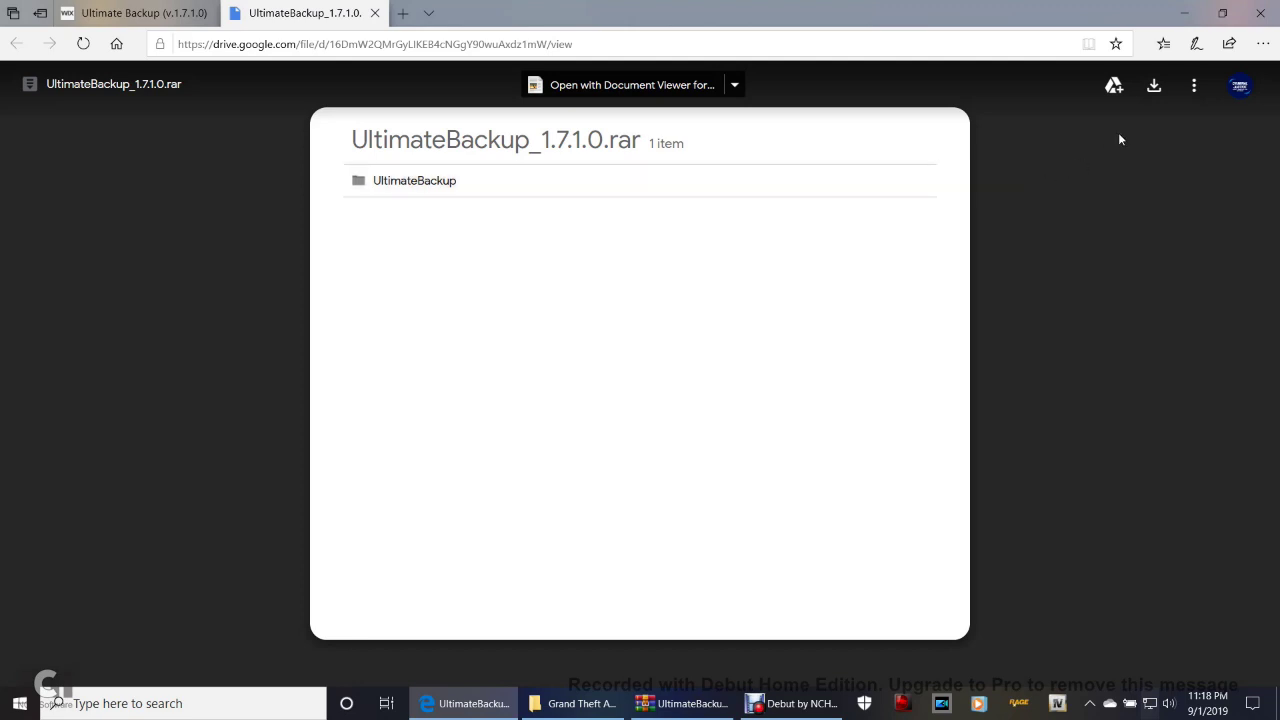
left_click(1155, 88)
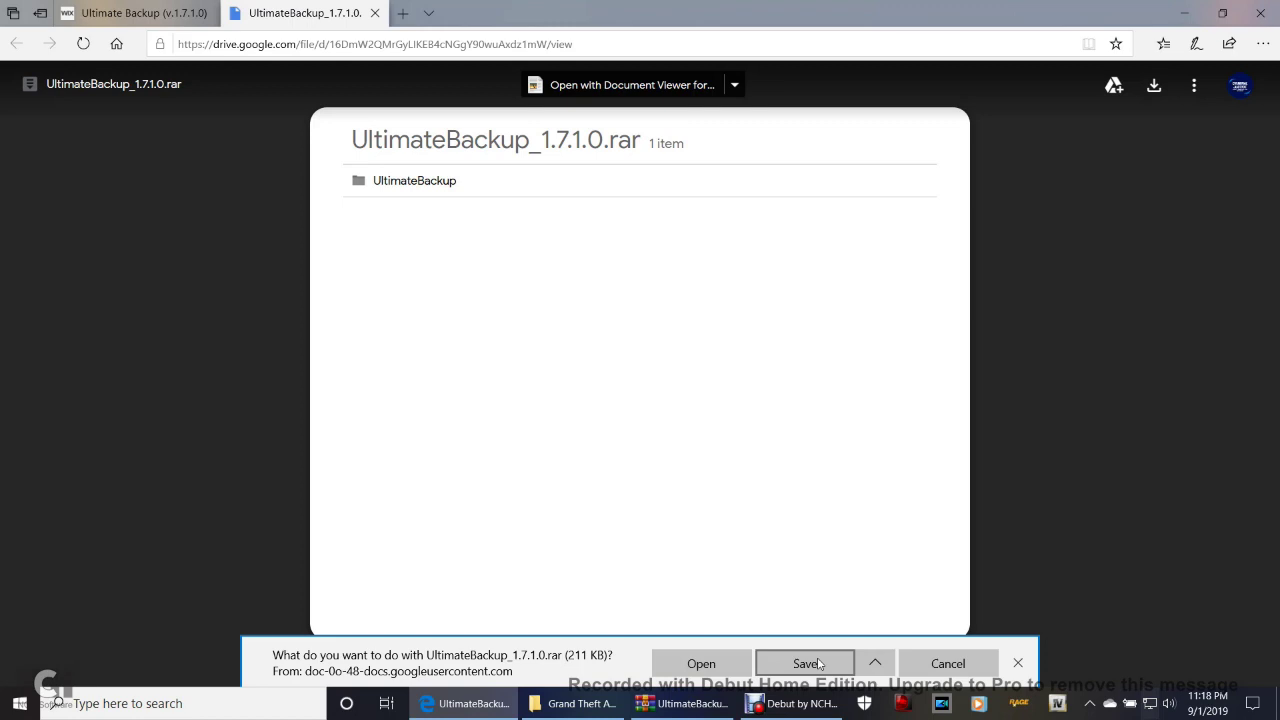
left_click(872, 664)
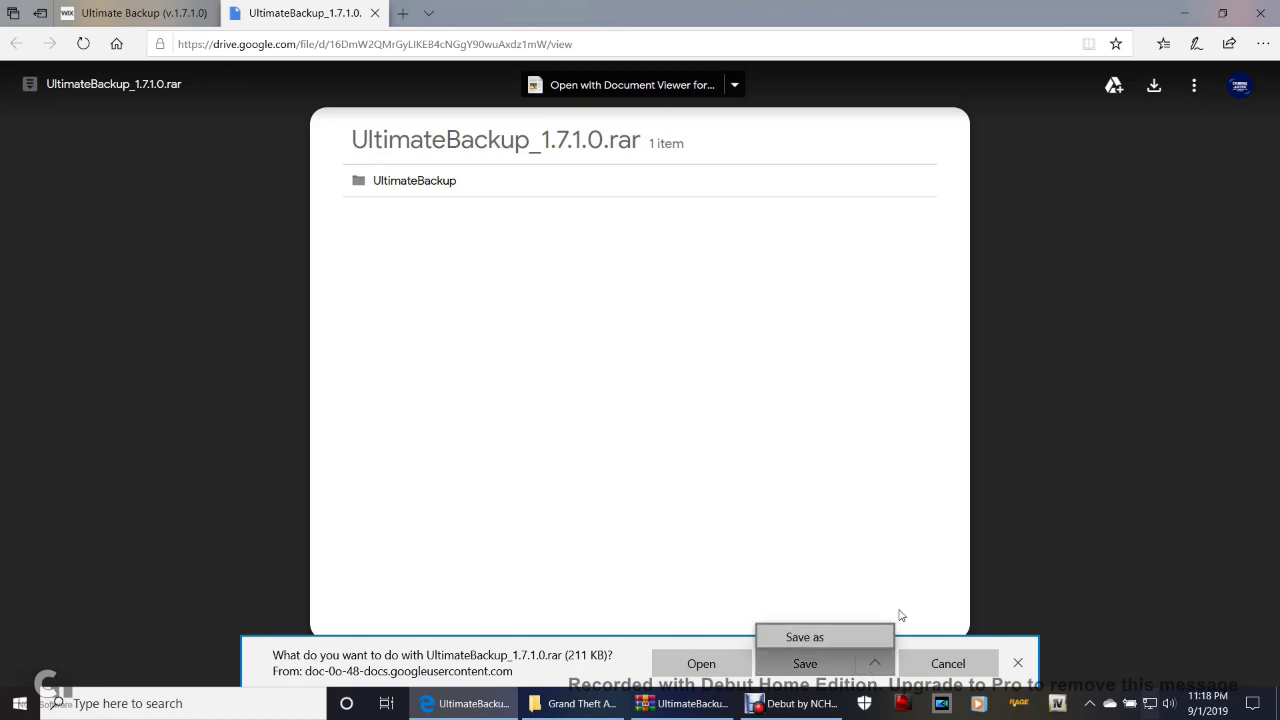
left_click(820, 638)
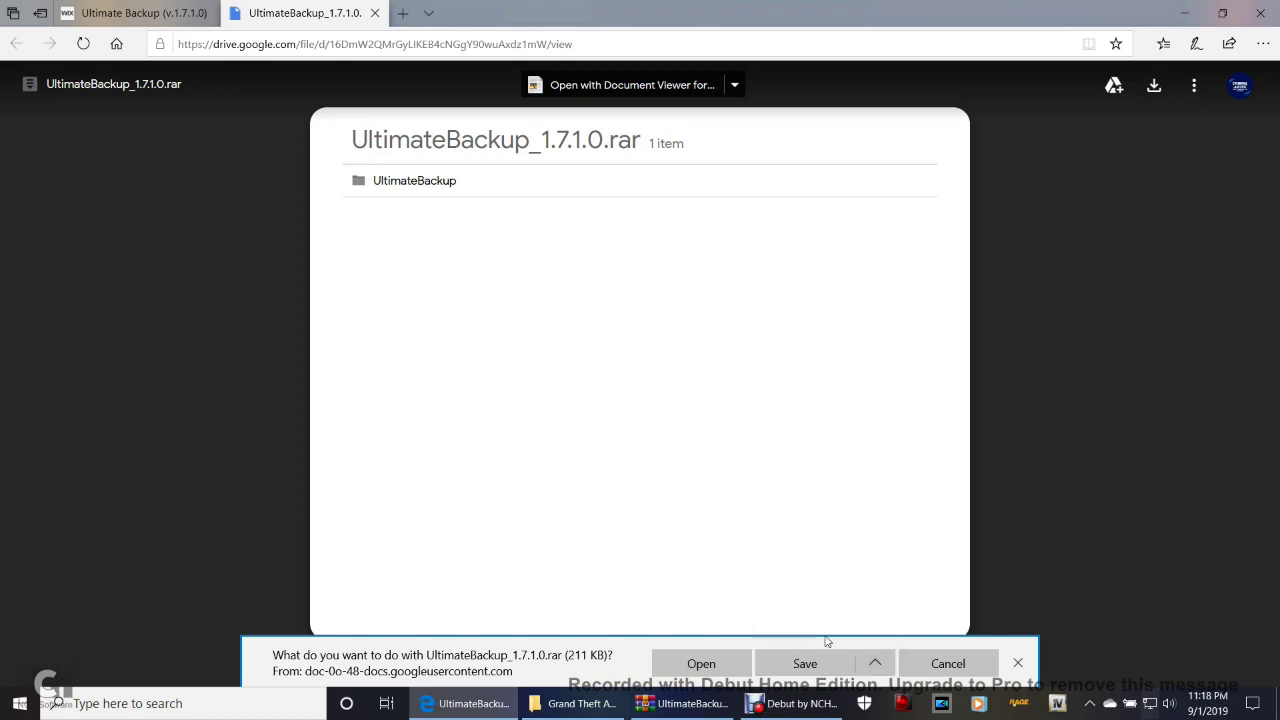
scroll(634, 366, "down", 3)
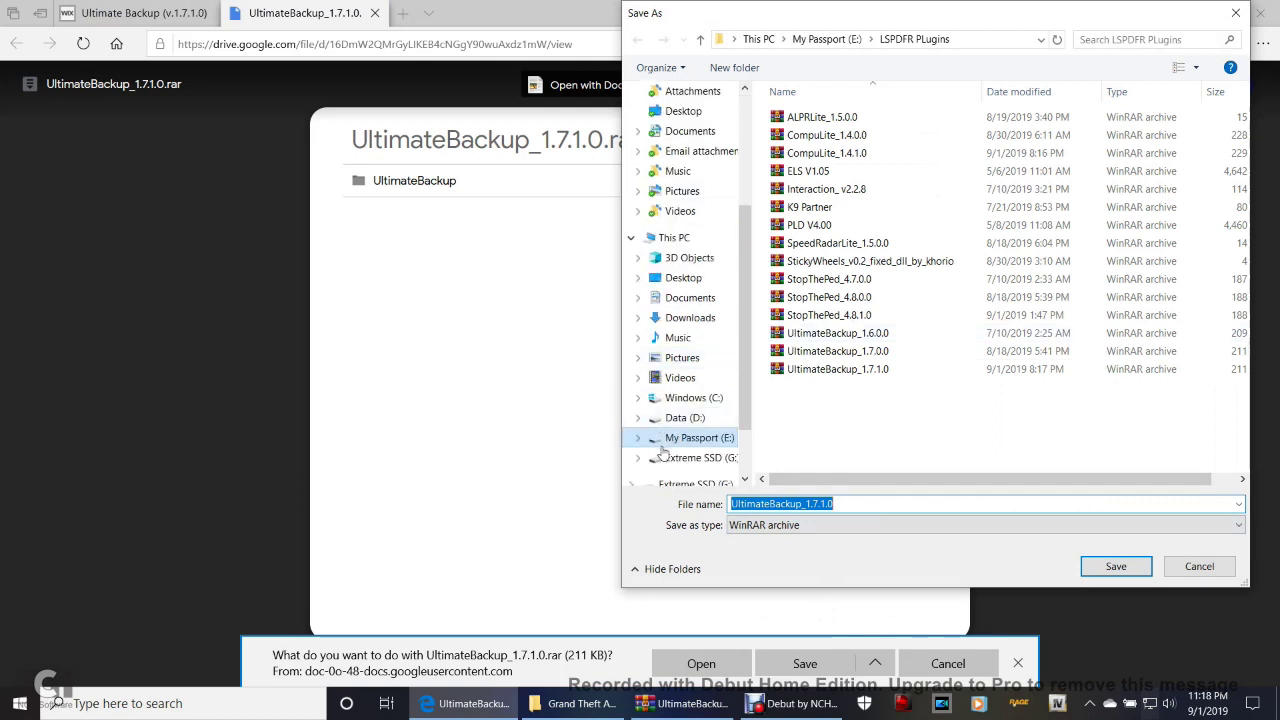
scroll(744, 357, "down", 1)
scroll(743, 356, "up", 1)
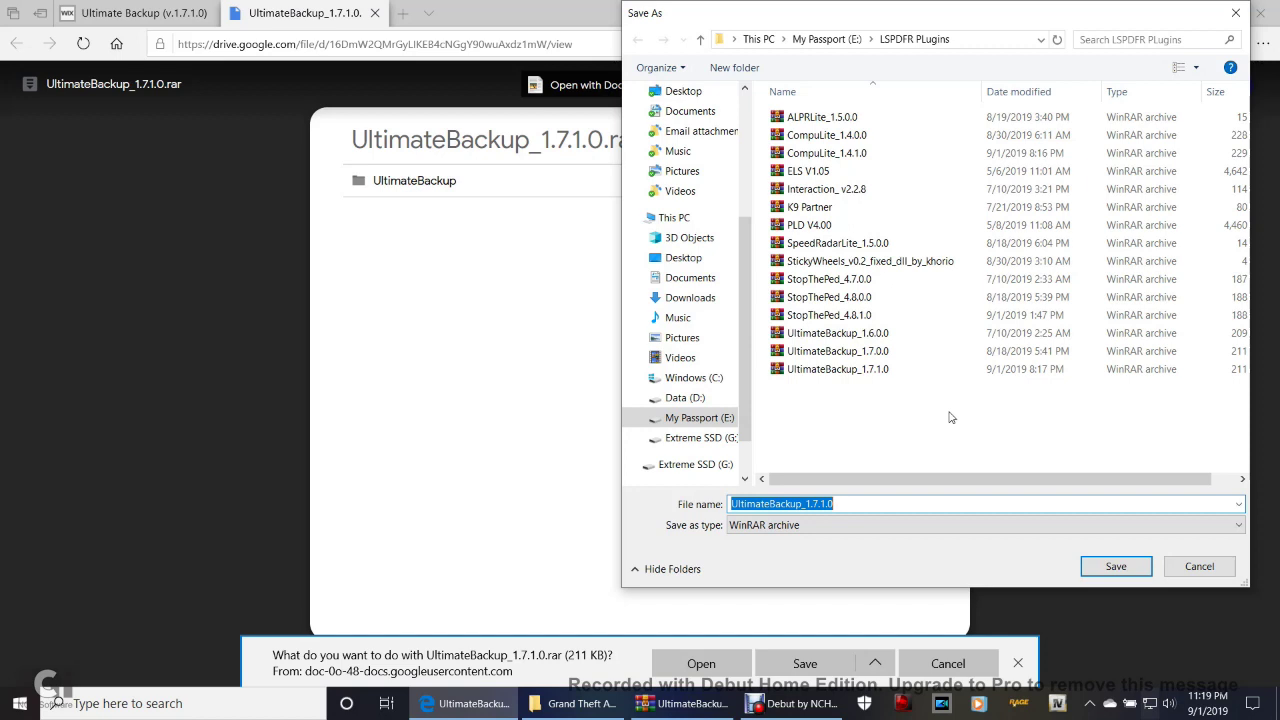
left_click(1196, 567)
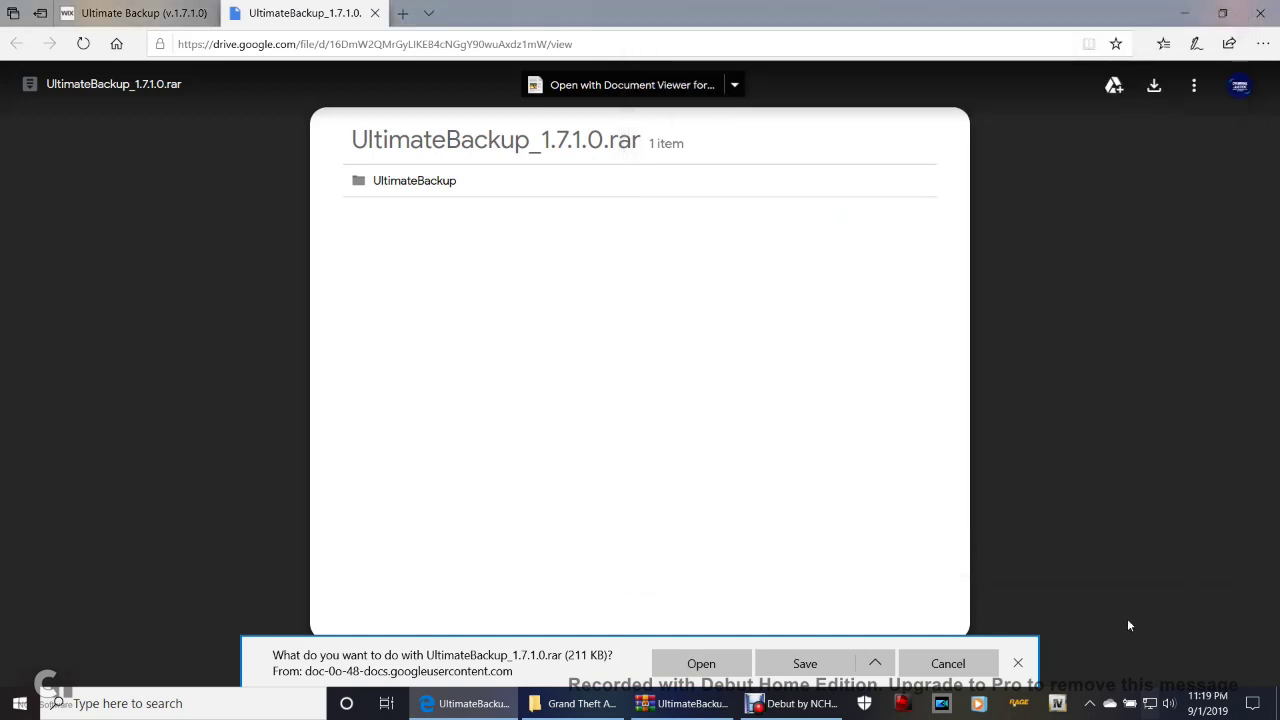
left_click(962, 670)
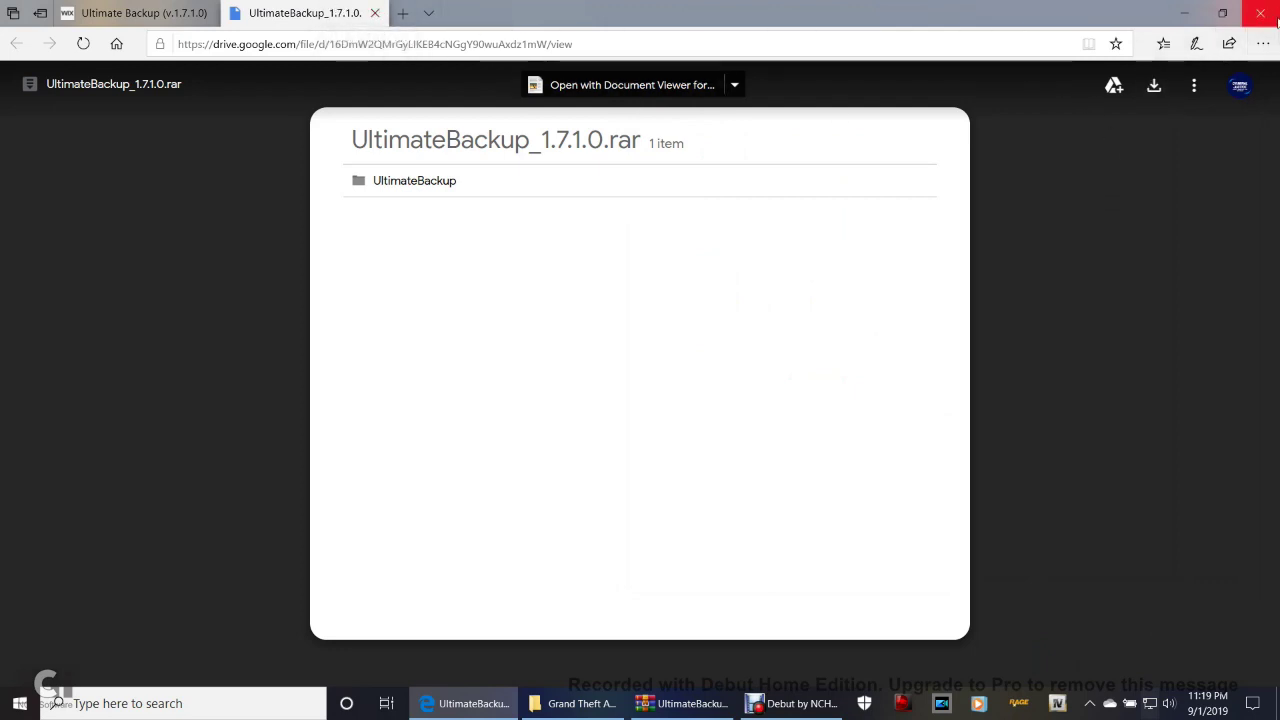
Close the browser with all its tabs and bring up the Grand Theft Auto V folder beside the UltimateBackup_1.7.1.0.rar archive in WinRAR
left_click(1260, 13)
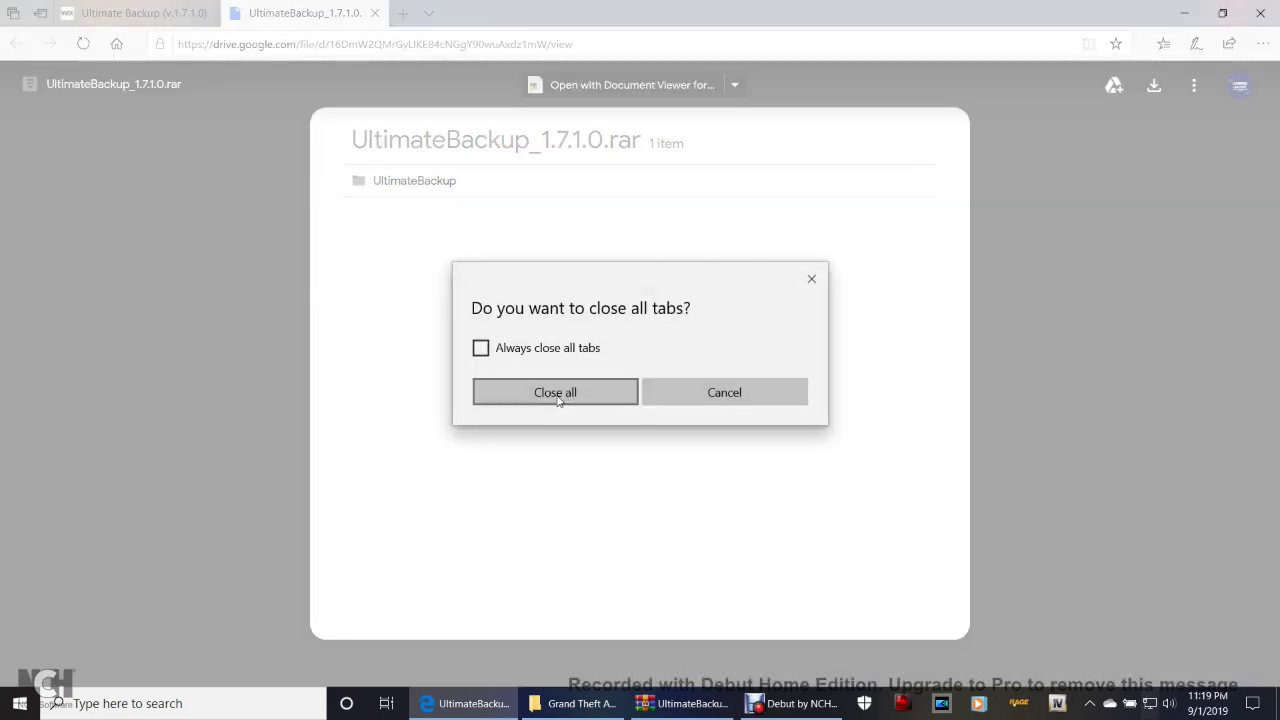
left_click(556, 394)
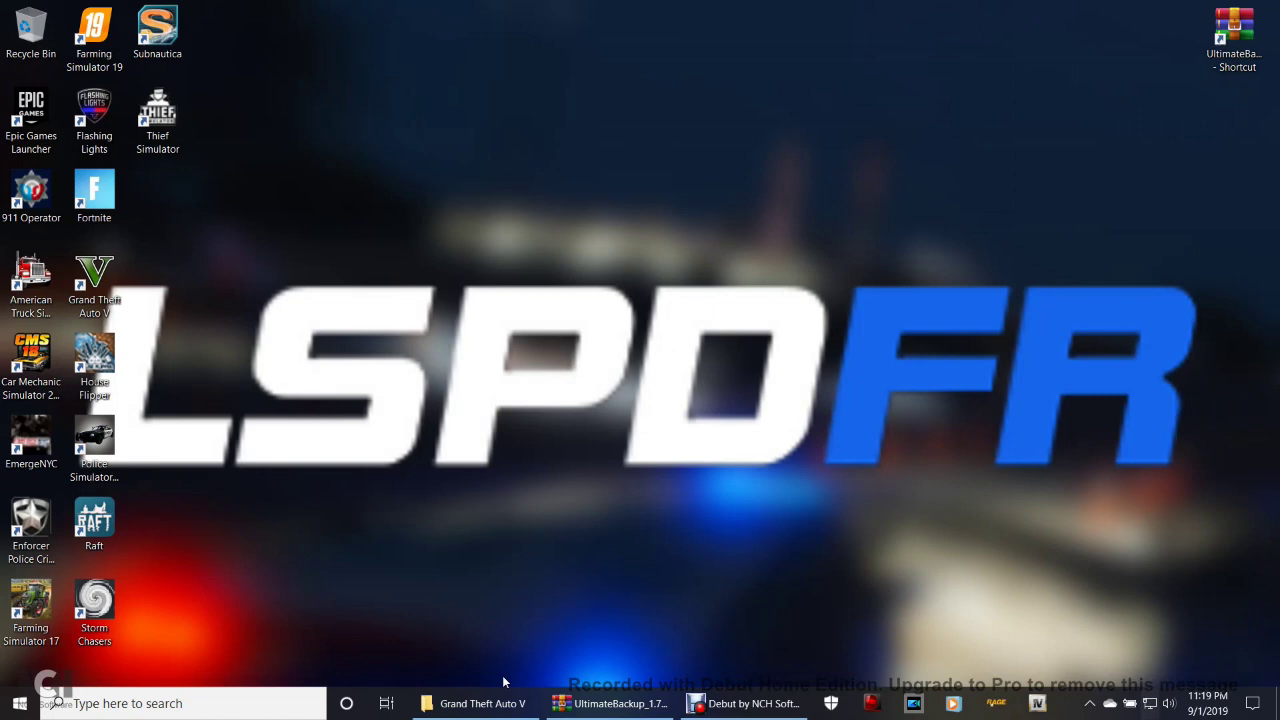
mouse_move(493, 704)
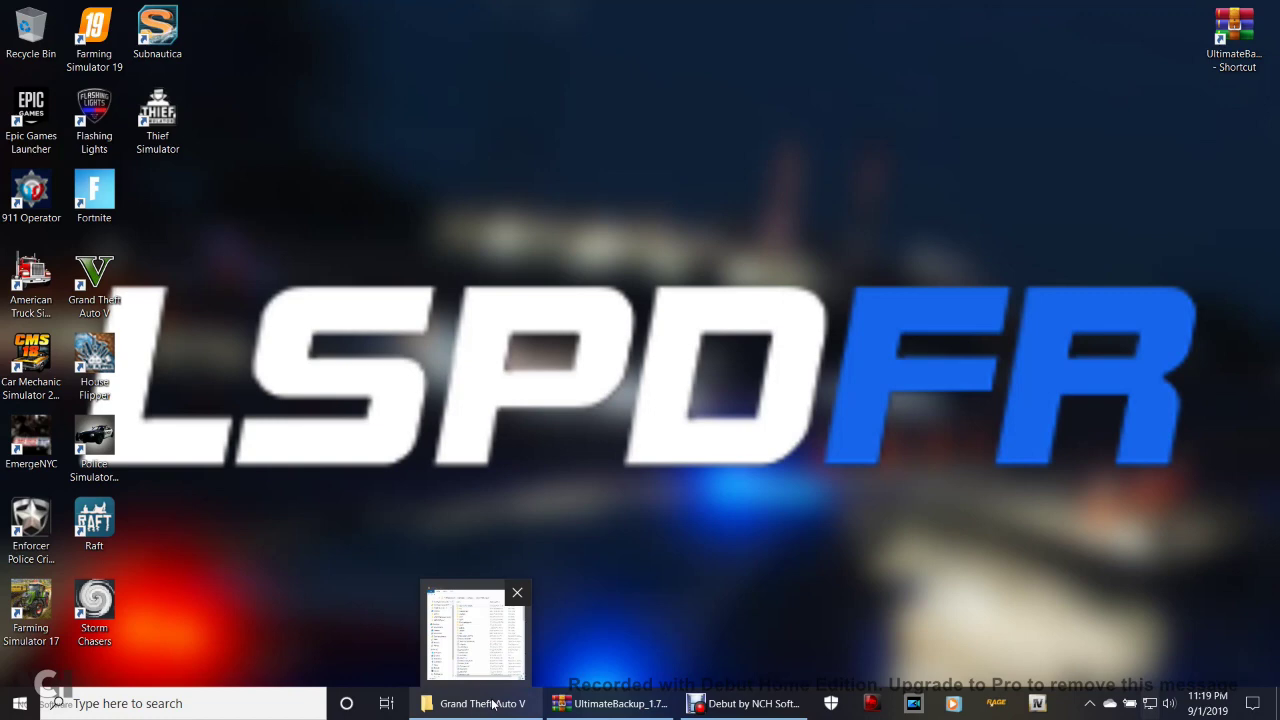
left_click(493, 704)
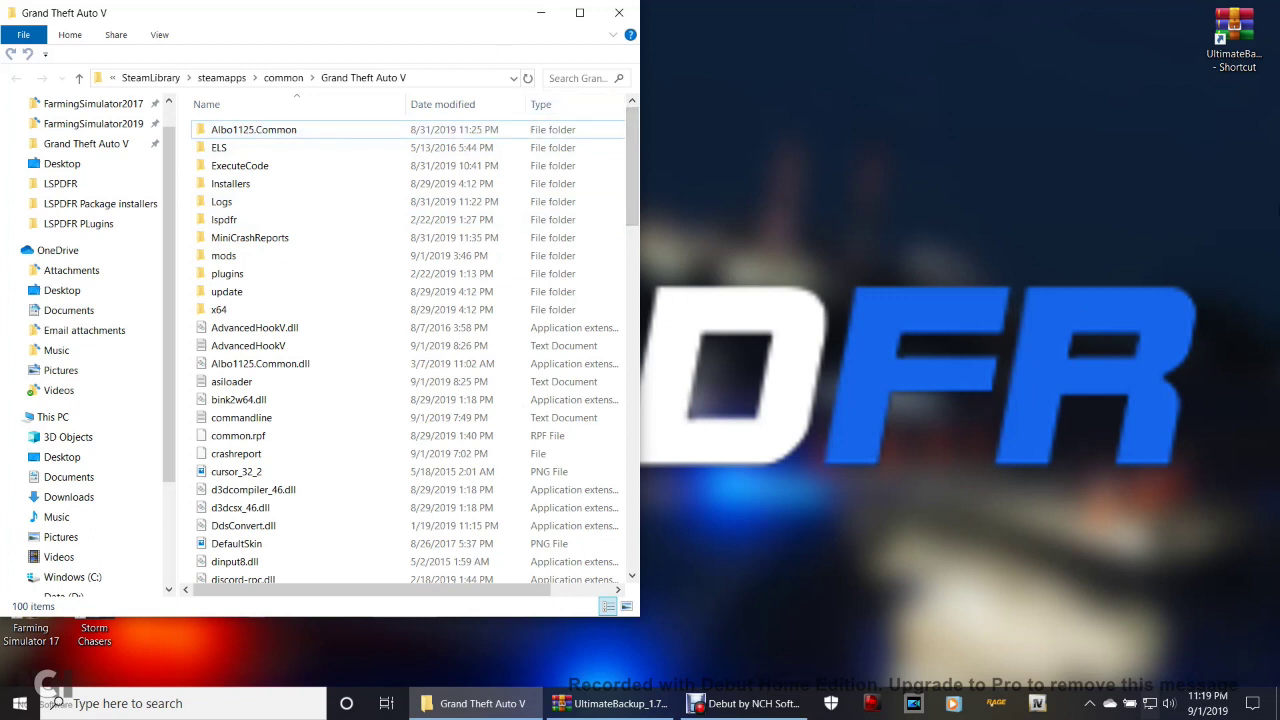
left_click(1234, 40)
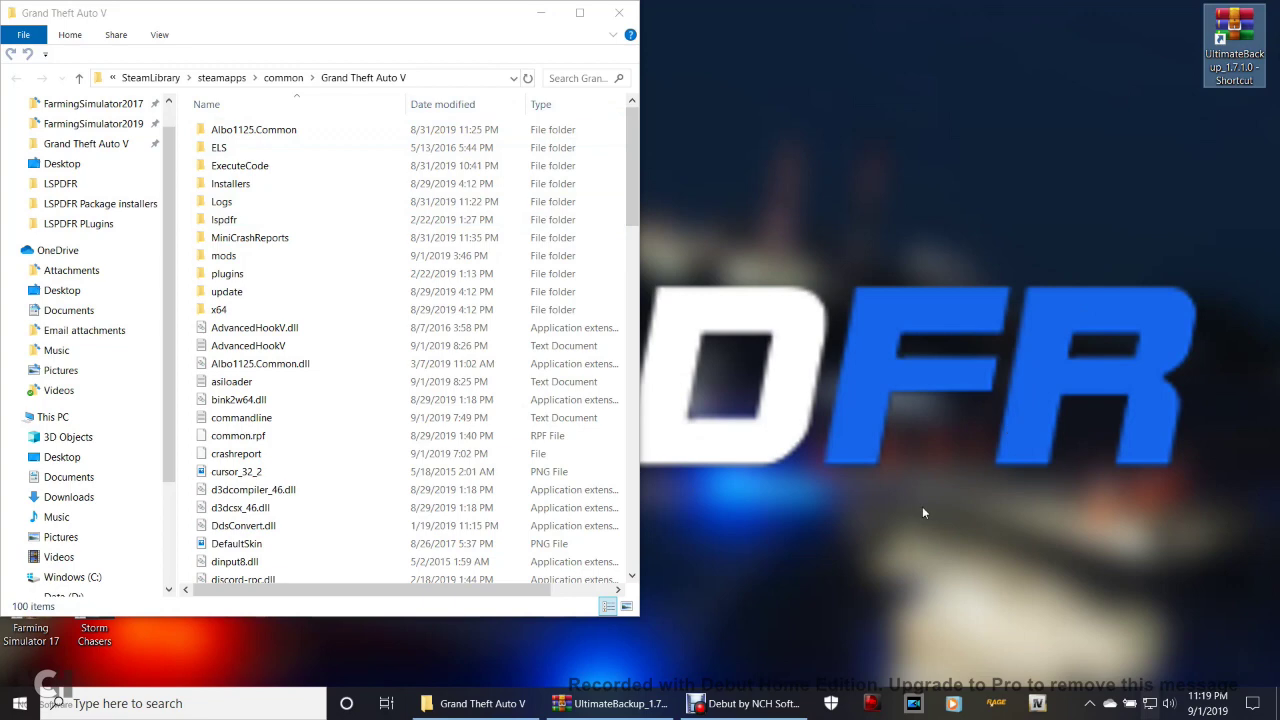
left_click(642, 704)
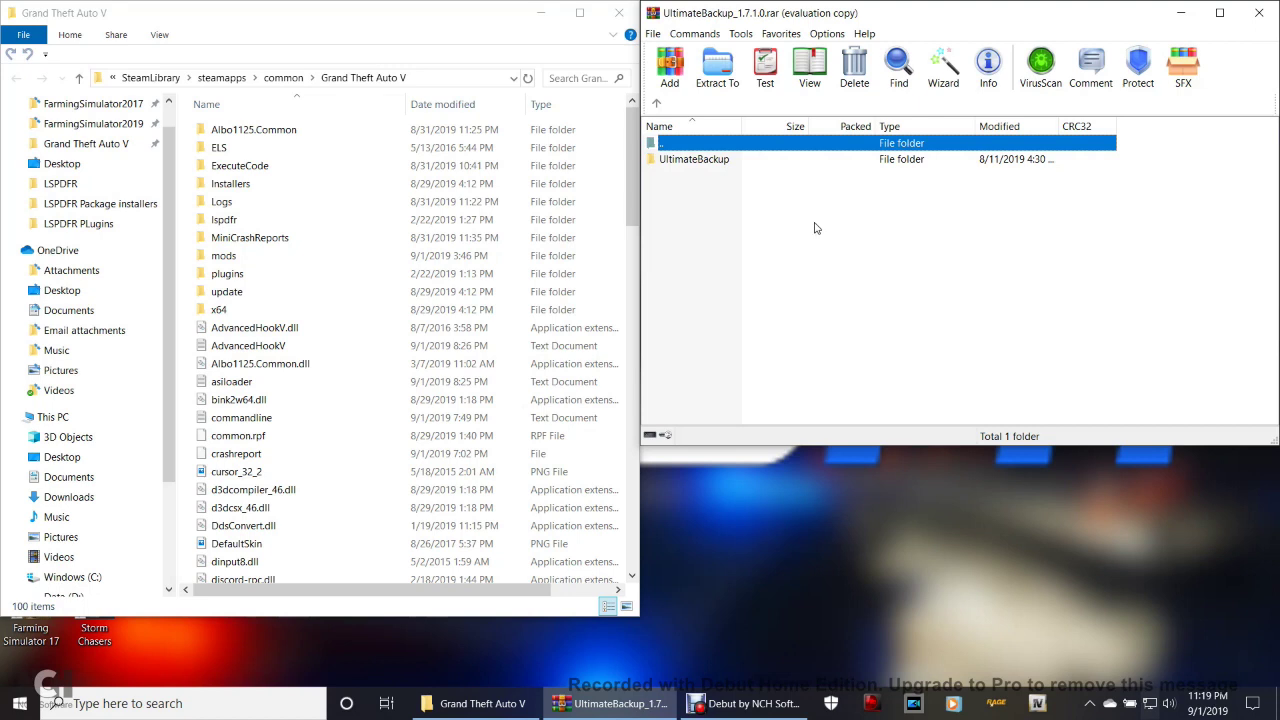
Enter the UltimateBackup folder inside the archive and open its Readme.txt file
left_click(700, 164)
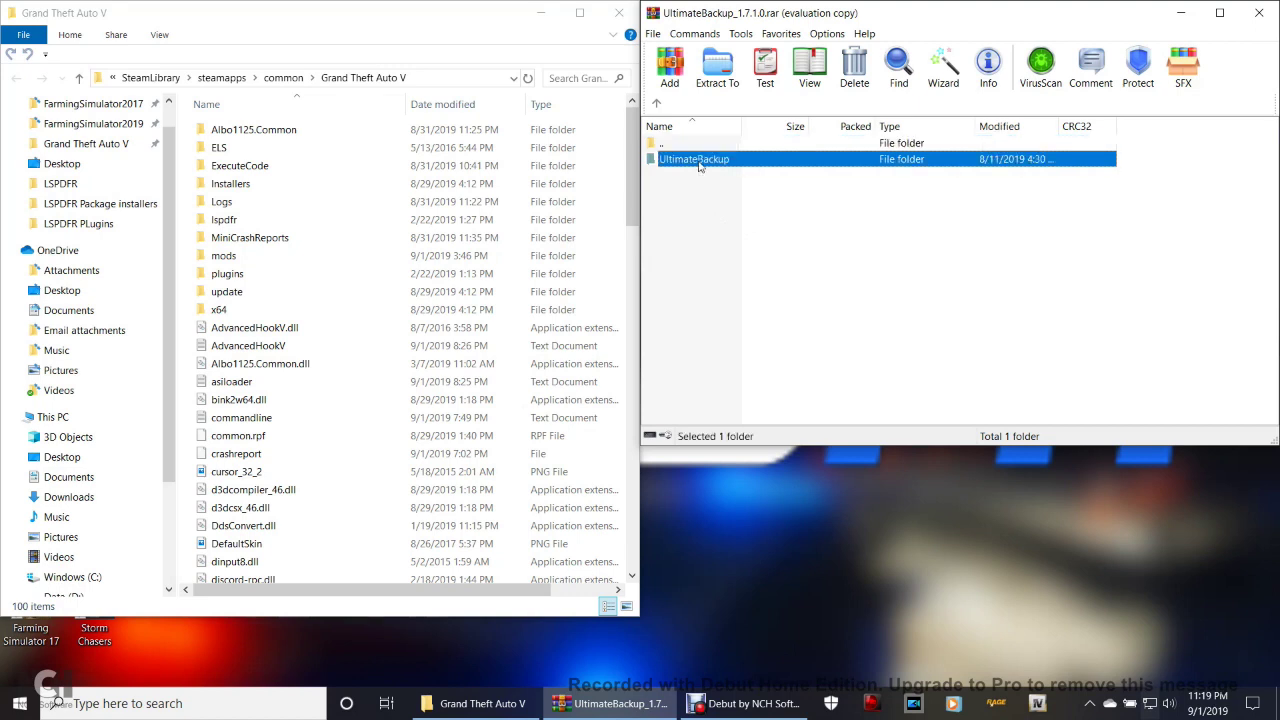
left_click(708, 212)
left_click(708, 168)
double_click(708, 165)
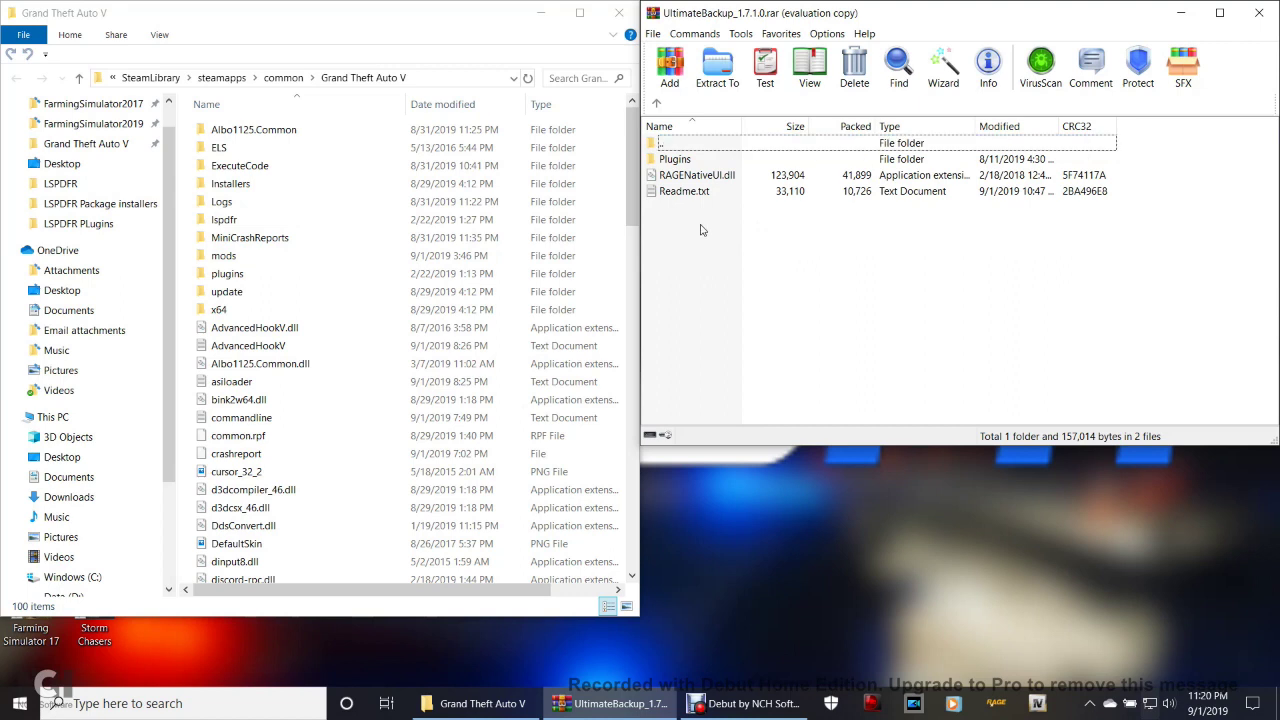
left_click(688, 193)
left_click(700, 266)
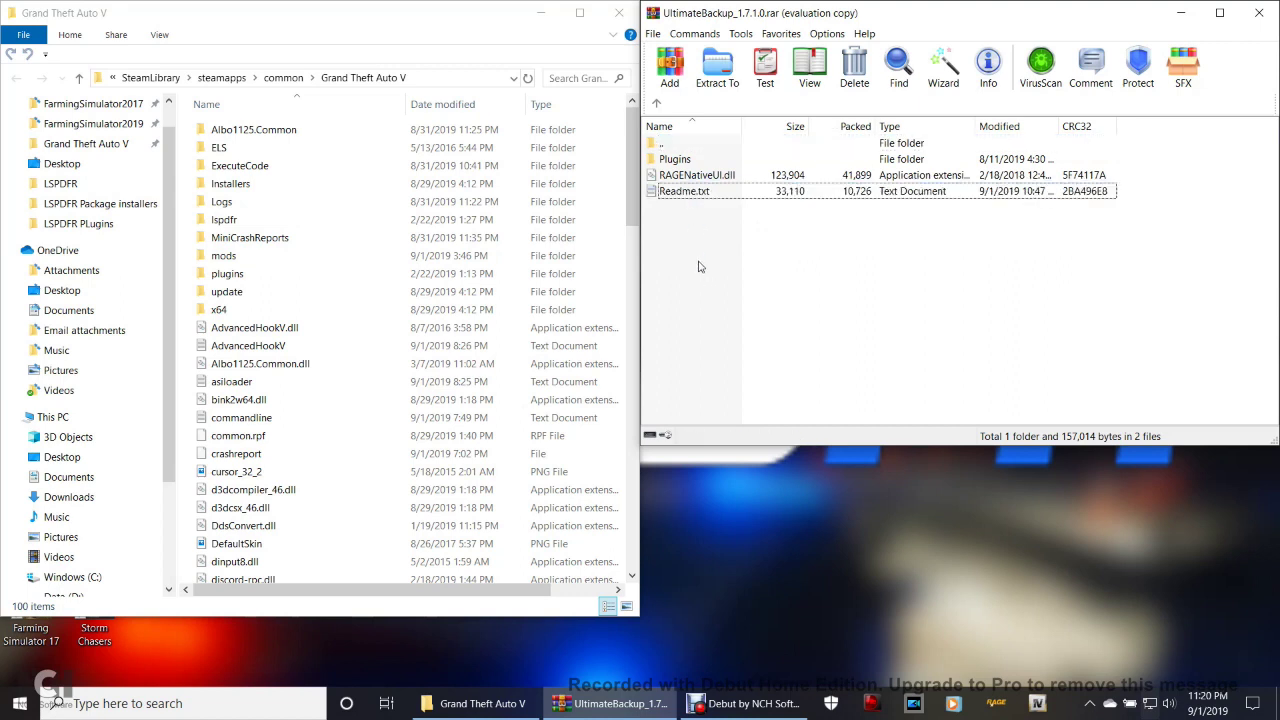
double_click(704, 193)
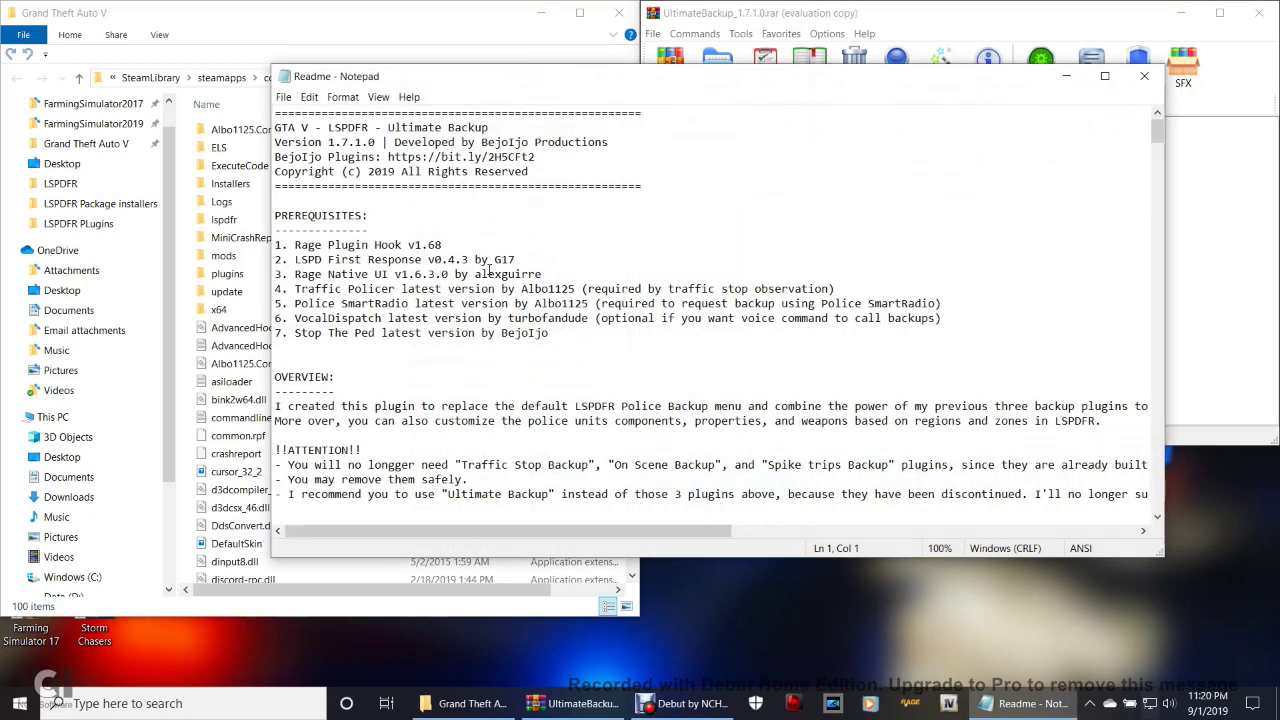
Read the Readme's overview, installation and usage instructions for Ultimate Backup, and close the file
scroll(489, 267, "down", 4)
scroll(489, 269, "down", 2)
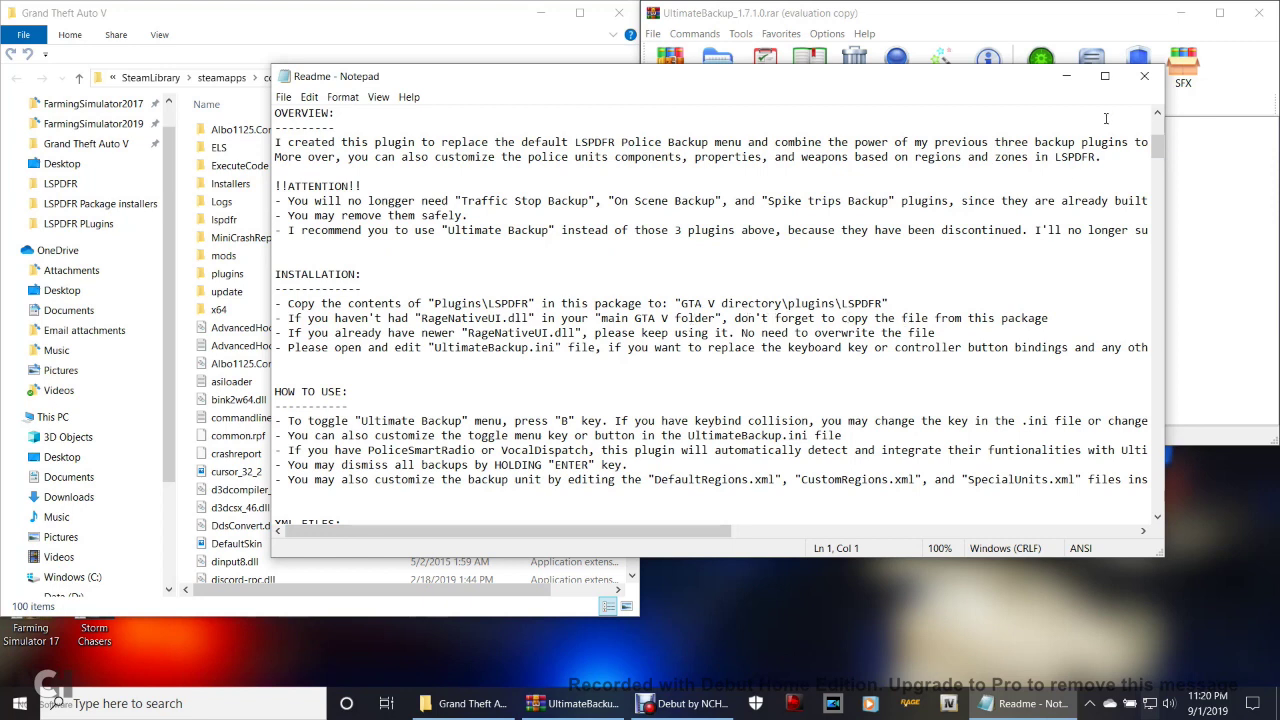
left_click(1144, 76)
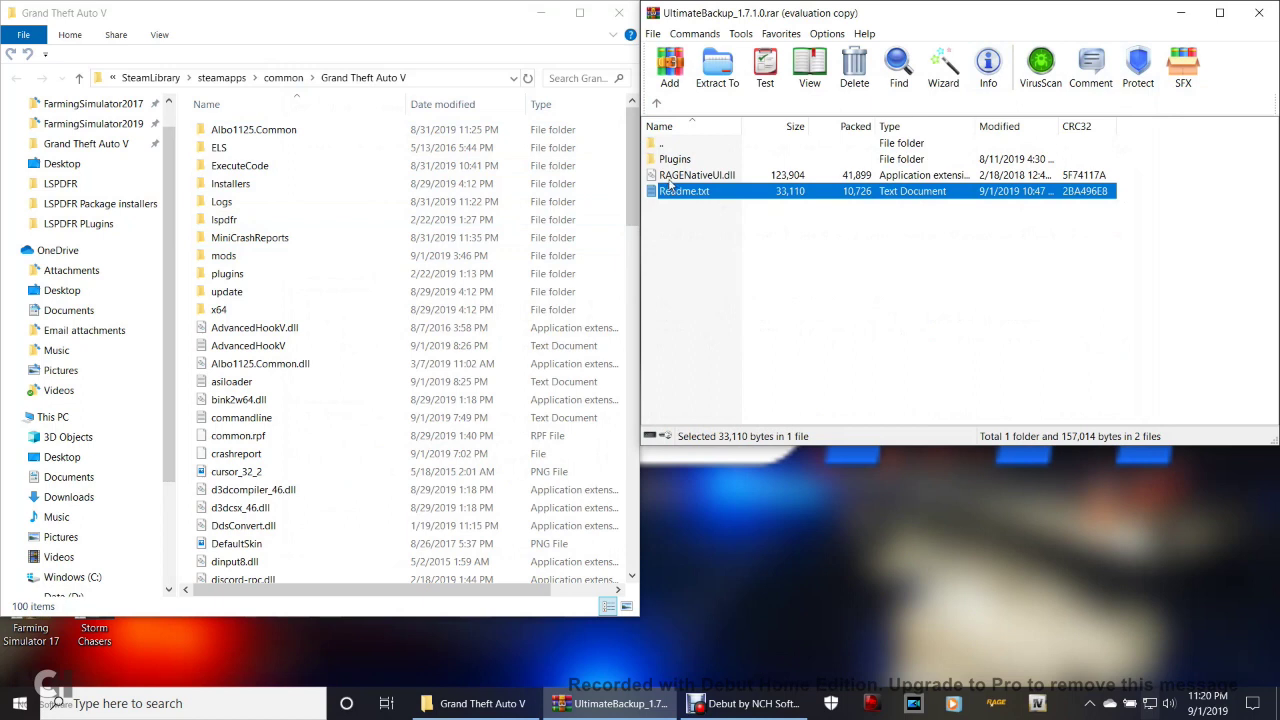
Open plugins\LSPDFR in the Grand Theft Auto V folder and Plugins\LSPDFR in the archive, and compare their contents
double_click(247, 278)
left_click(237, 148)
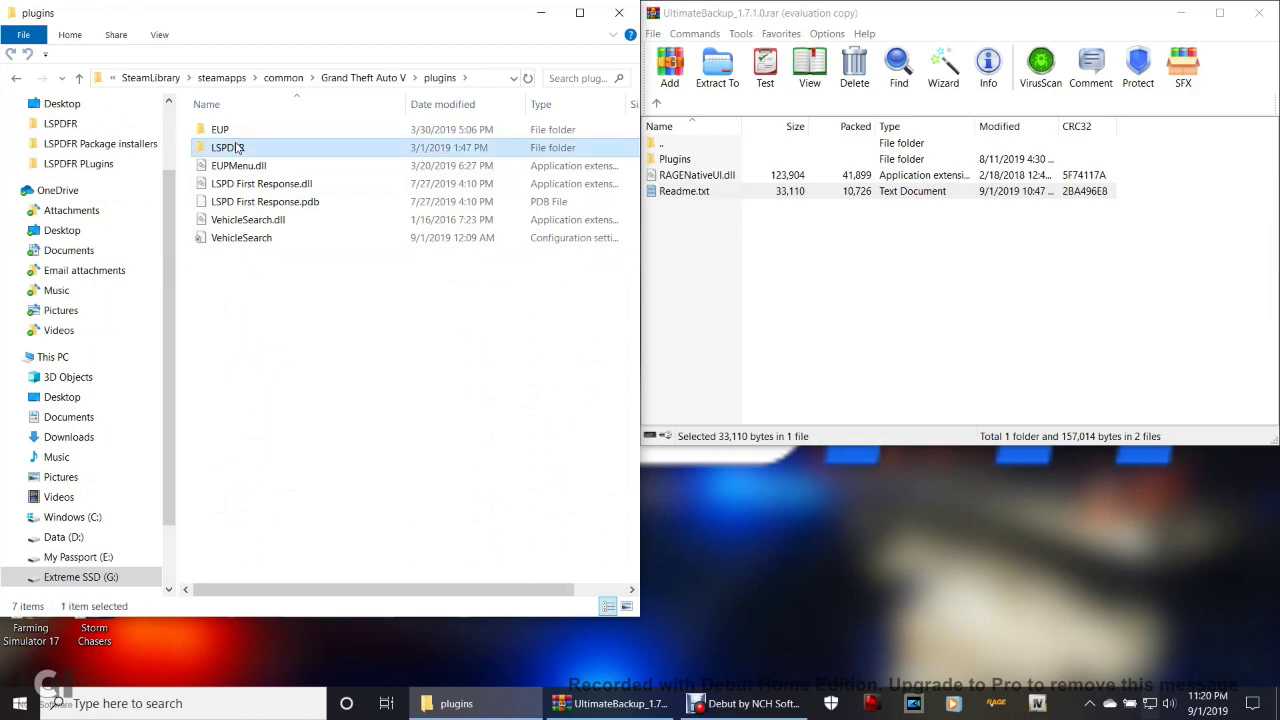
double_click(237, 148)
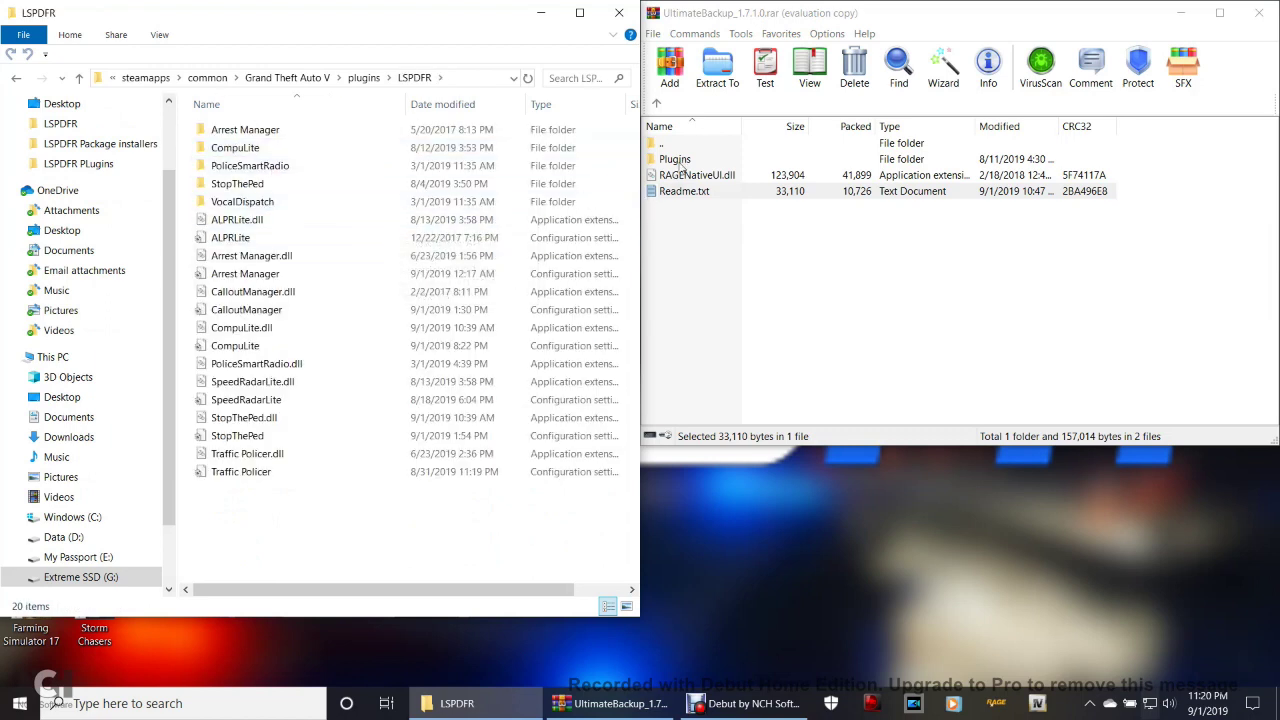
double_click(680, 162)
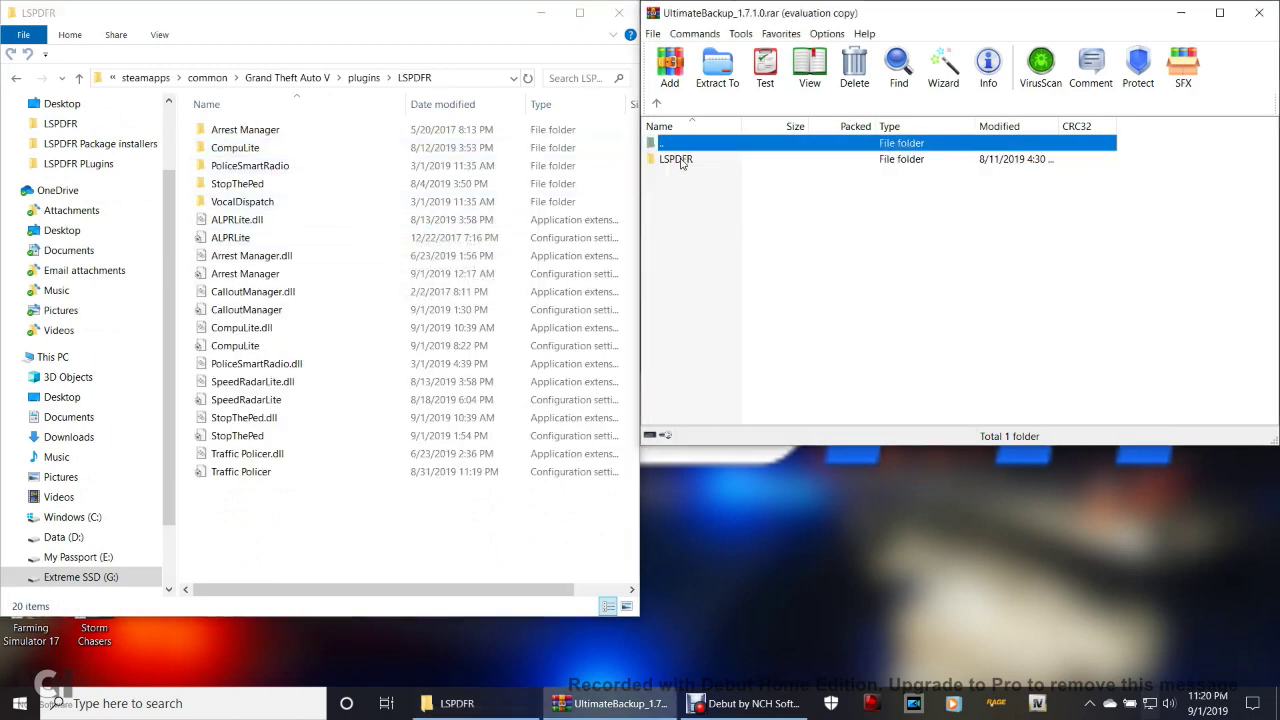
double_click(681, 162)
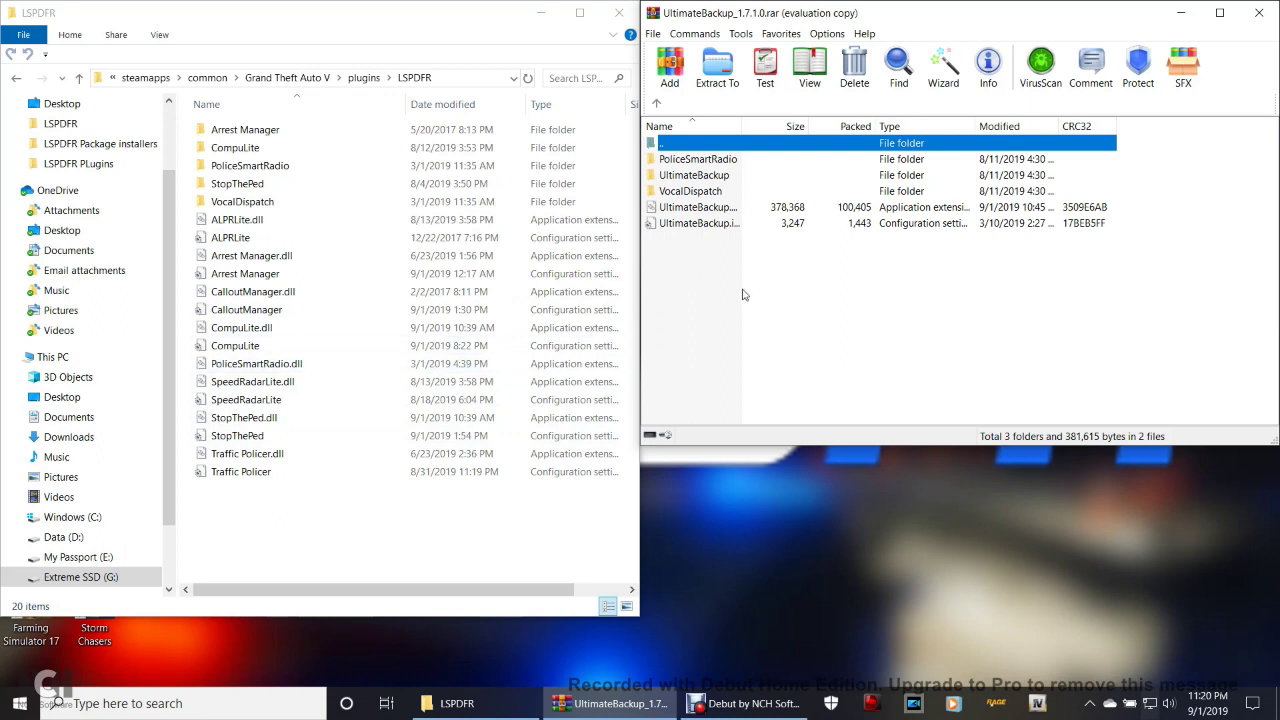
left_click(703, 263)
left_click_drag(703, 263, 703, 166)
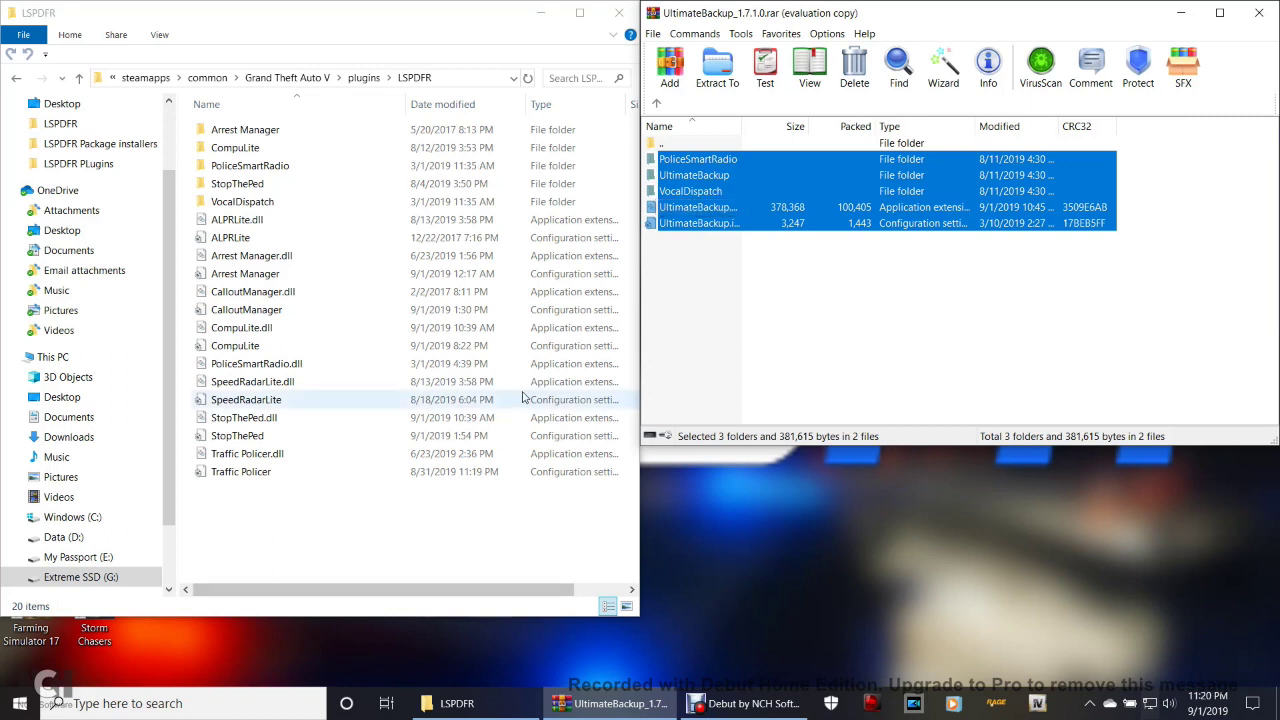
left_click(717, 305)
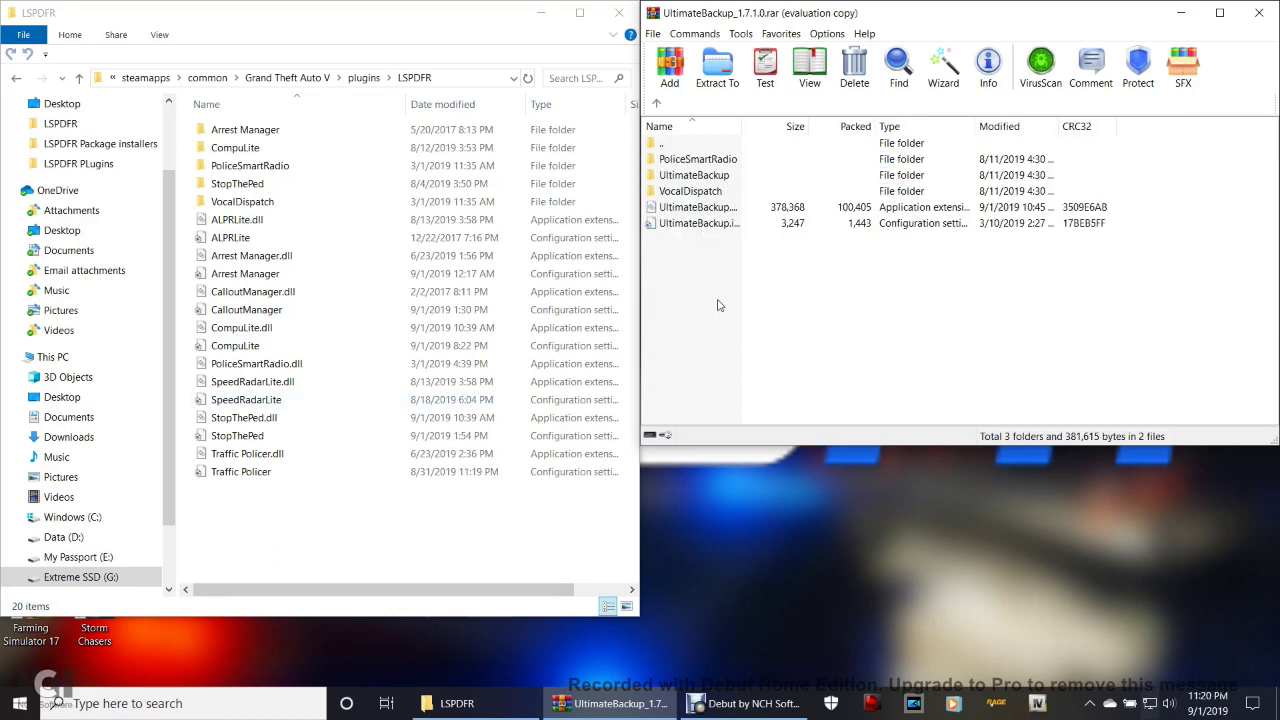
Return to the archive's UltimateBackup folder and to the main Grand Theft Auto V folder, and locate the GTA5 application there
left_click(656, 104)
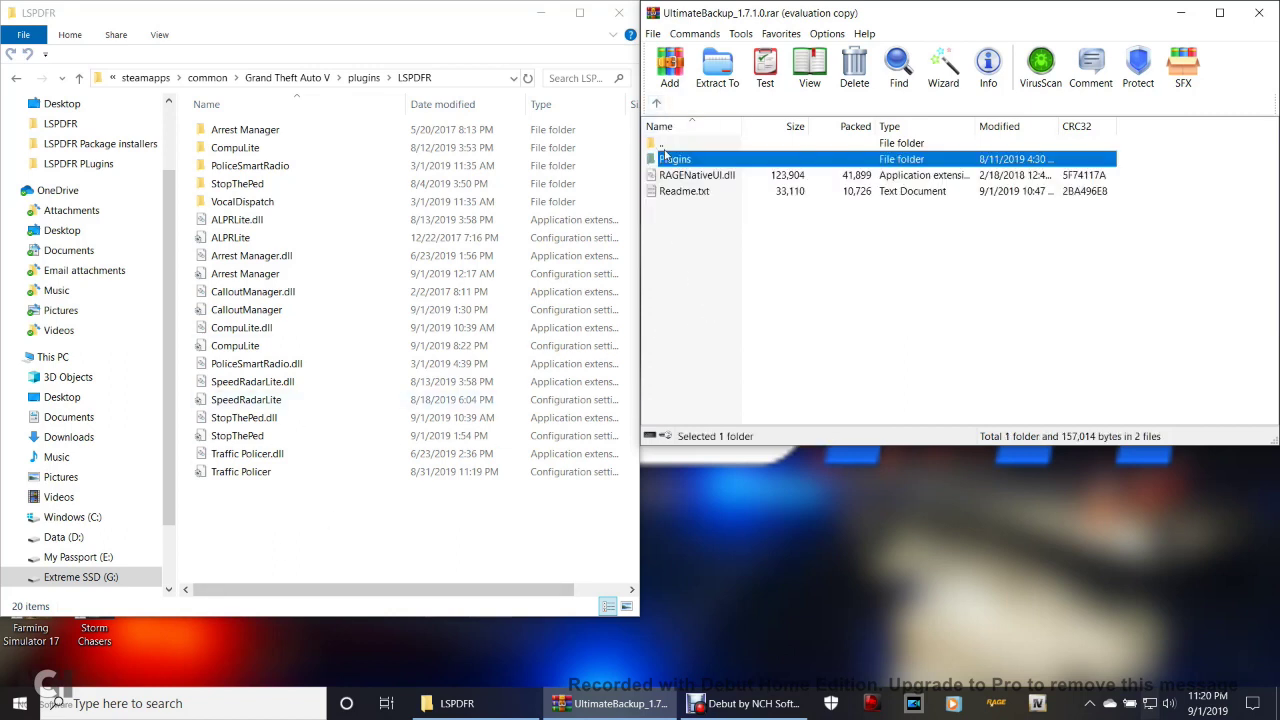
left_click(16, 80)
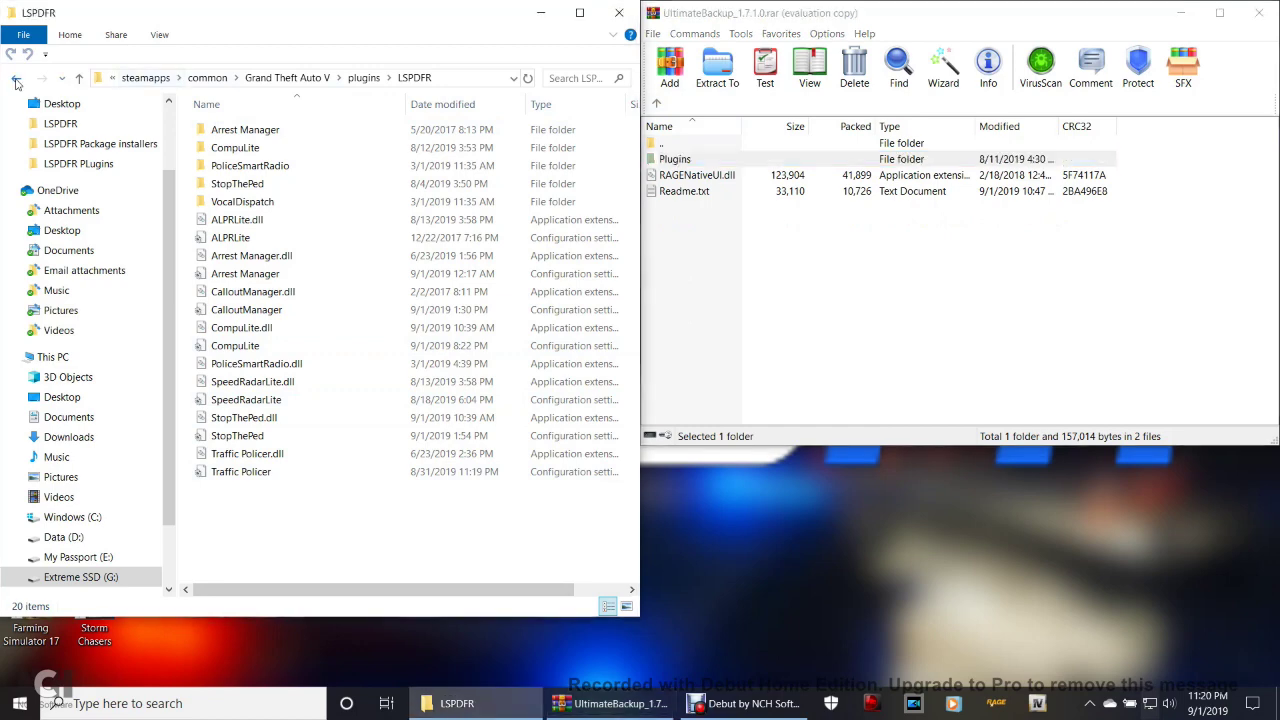
left_click(17, 82)
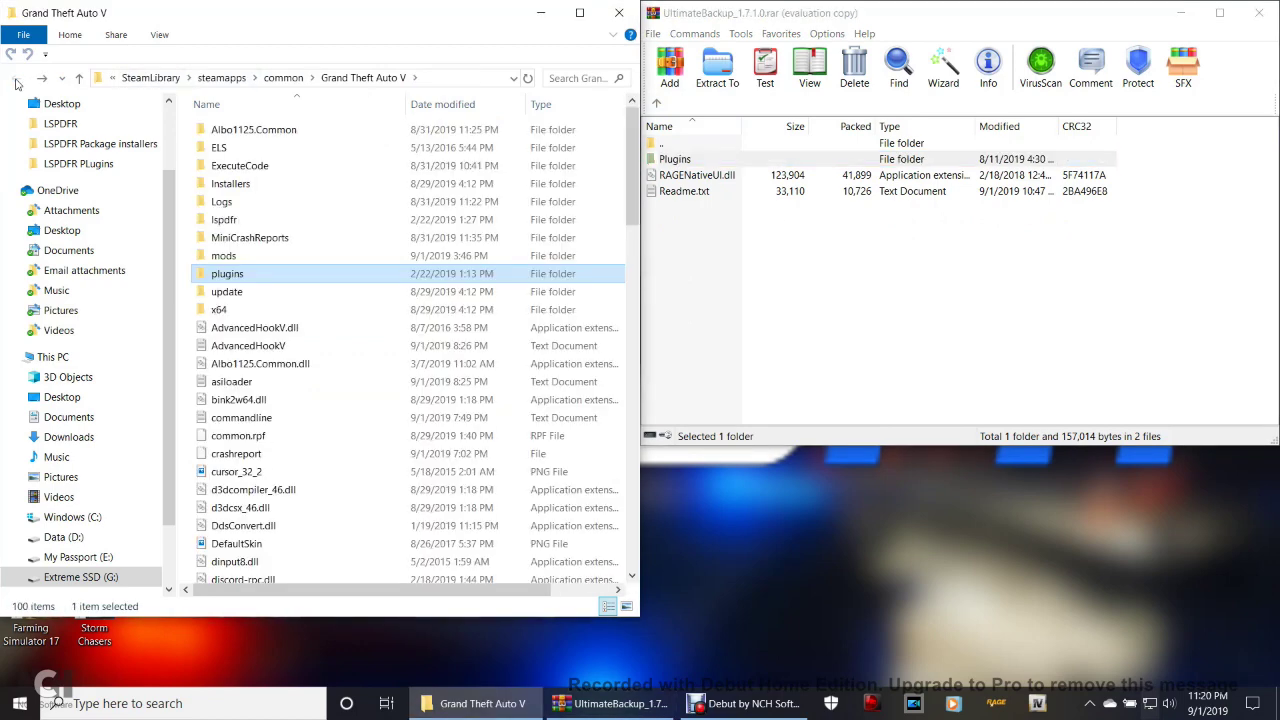
scroll(560, 340, "down", 3)
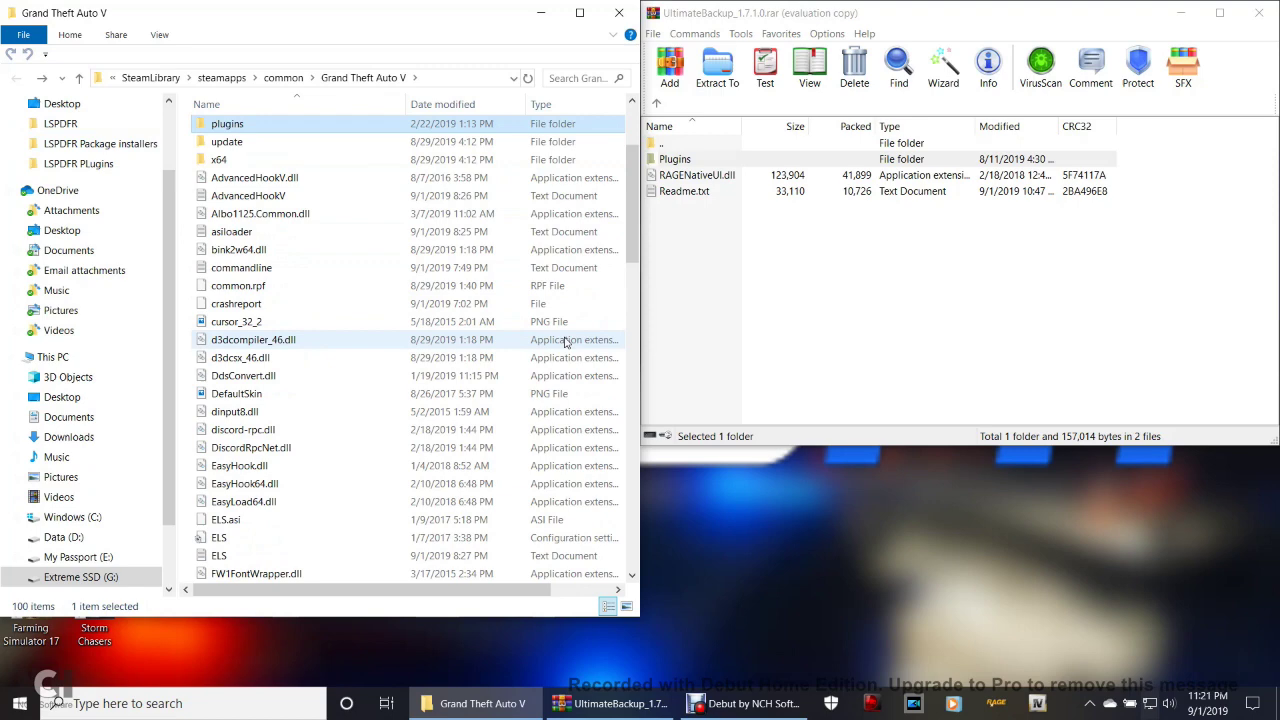
scroll(565, 342, "down", 1)
scroll(565, 342, "down", 1)
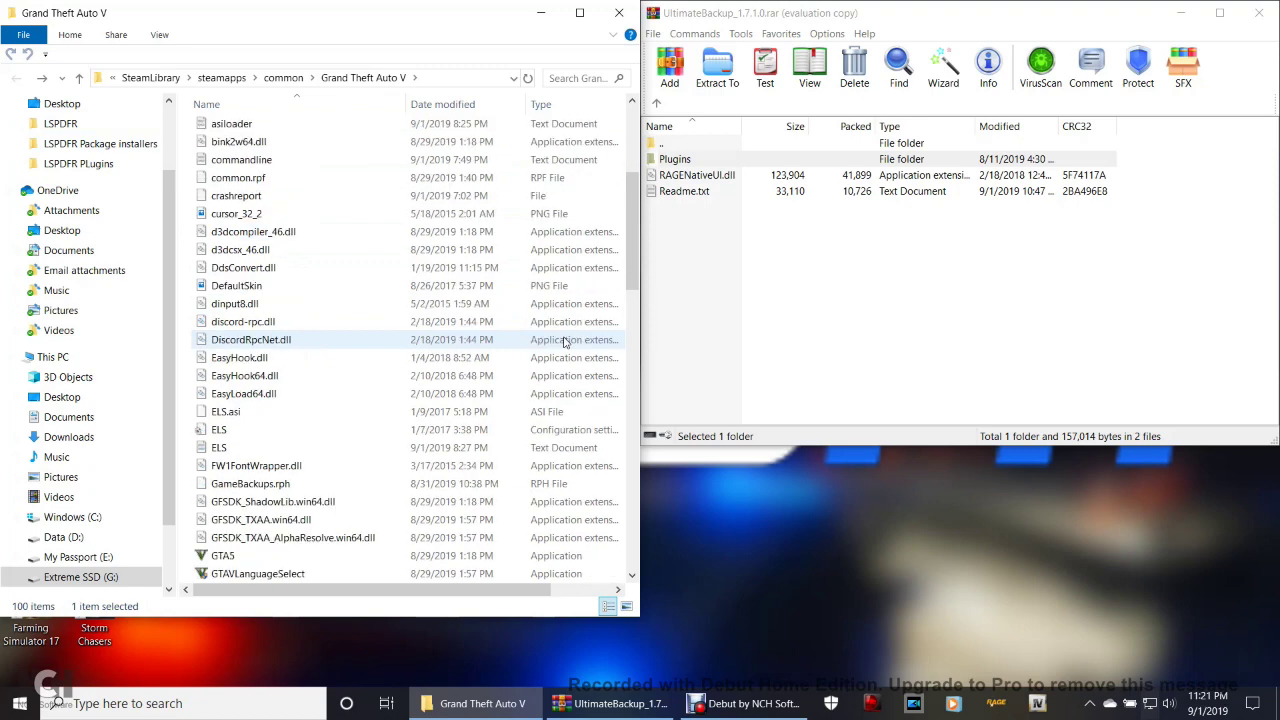
scroll(565, 342, "down", 1)
left_click(235, 509)
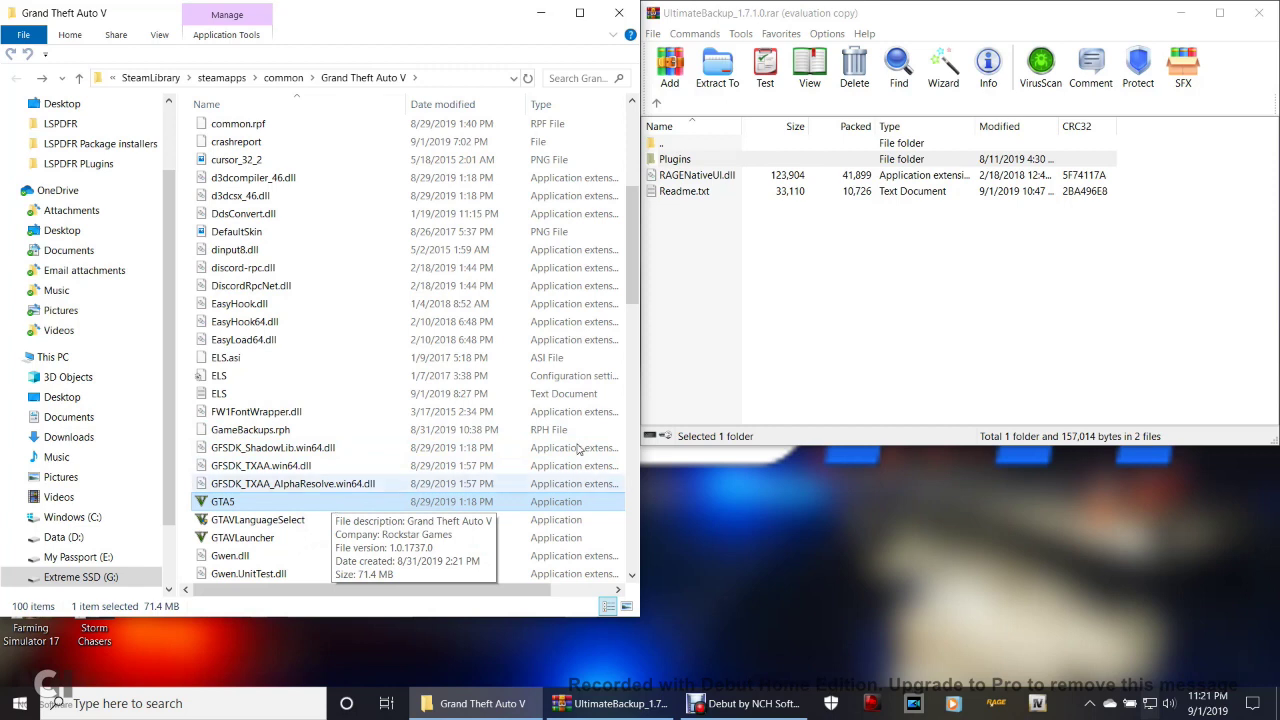
left_click(703, 280)
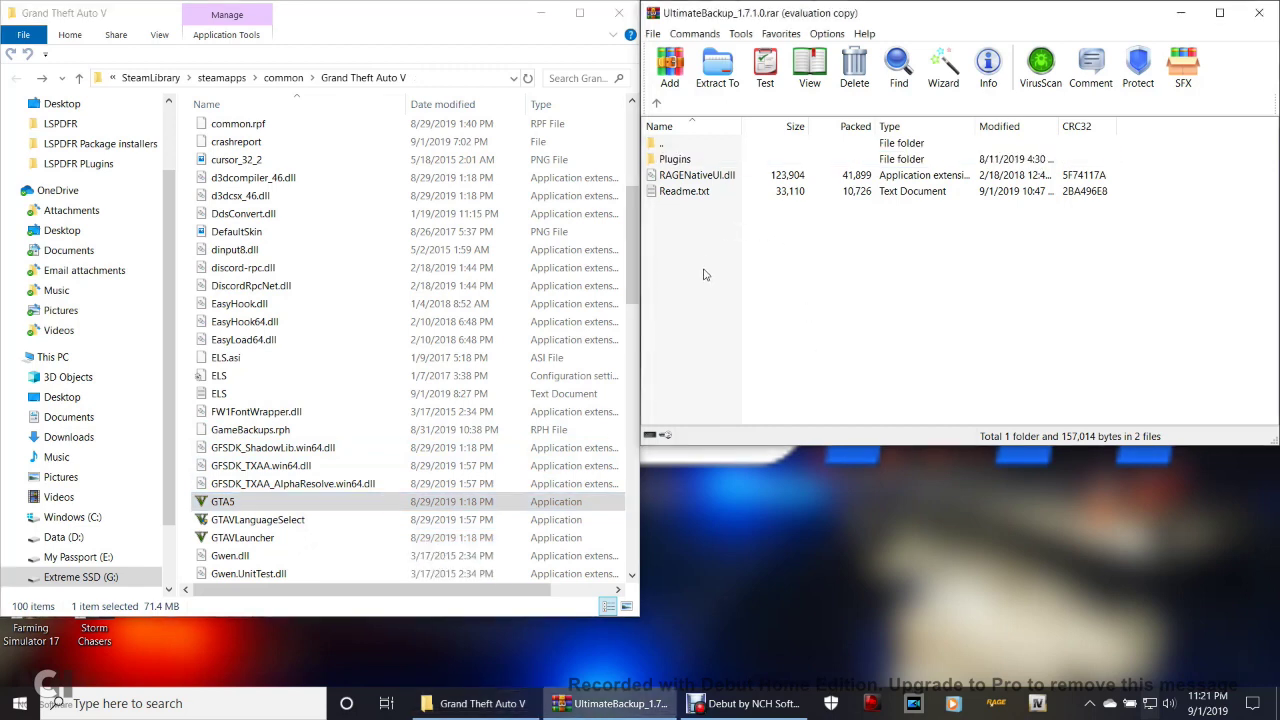
Extract the Plugins folder and RAGENativeUI.dll from the archive into the Grand Theft Auto V folder, replacing the existing RAGENativeUI.dll
left_click(690, 178)
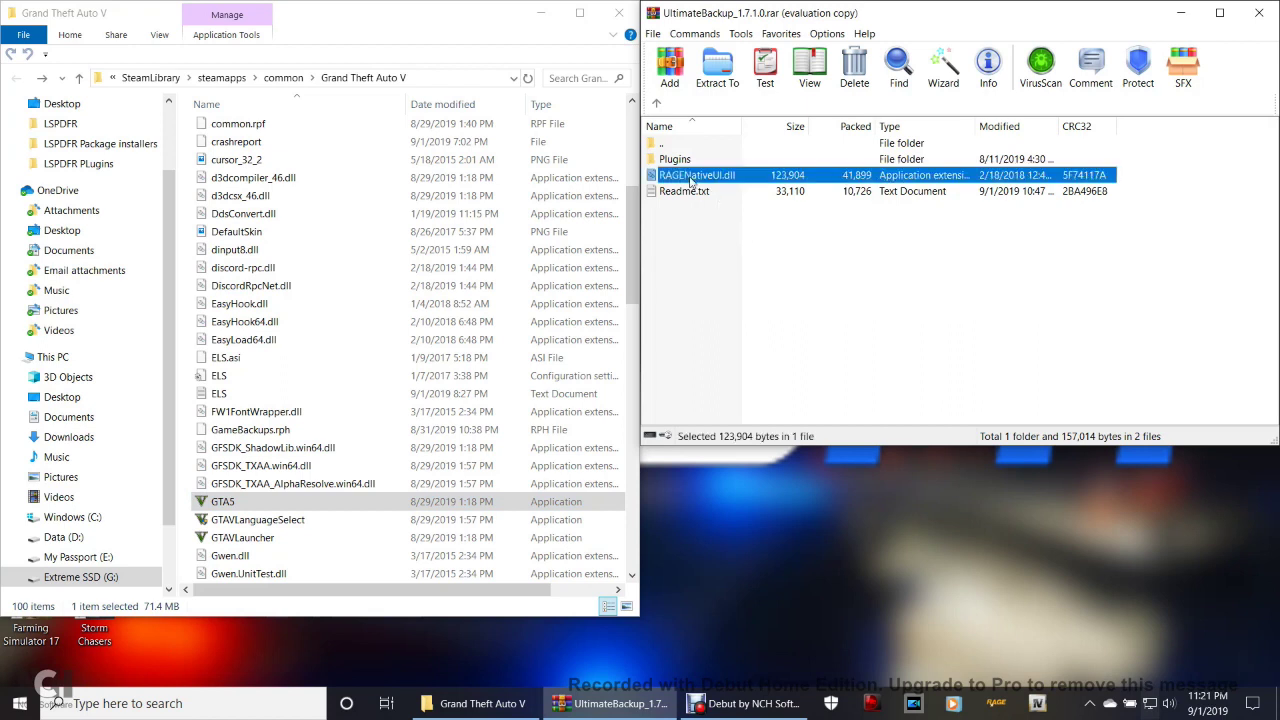
left_click(684, 162, "ctrl")
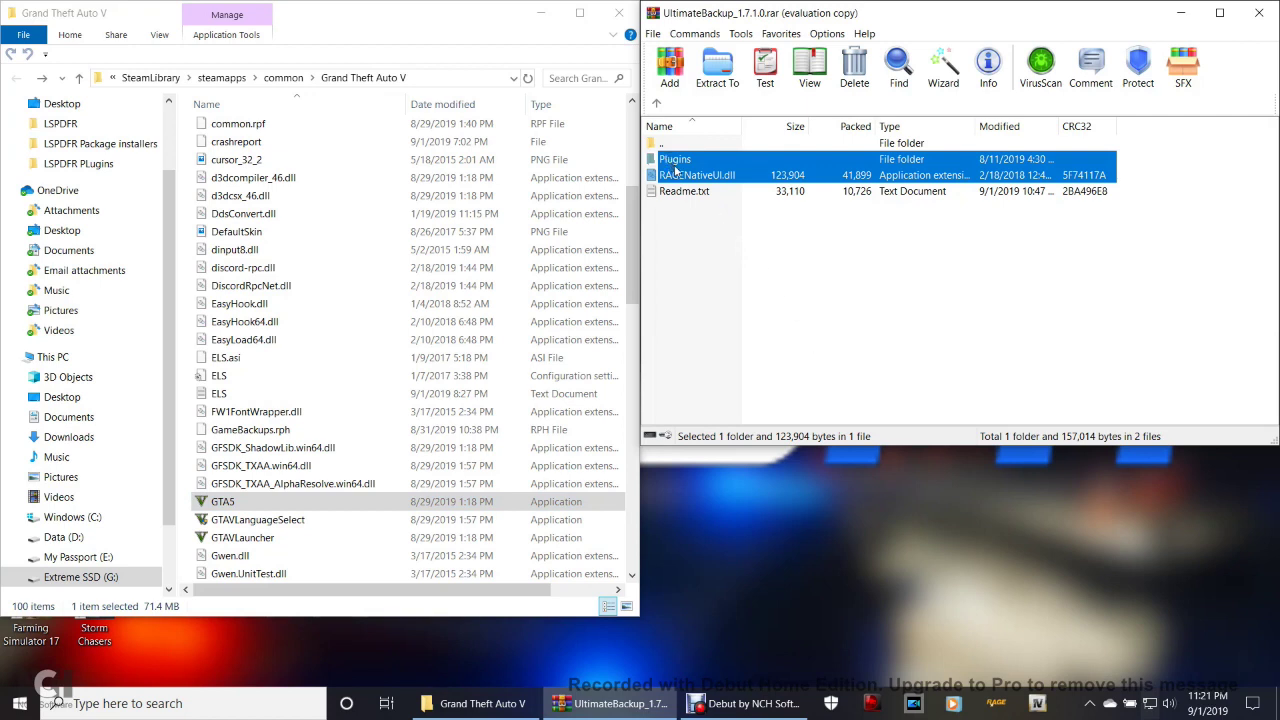
left_click_drag(675, 170, 361, 397)
left_click_drag(361, 397, 363, 399)
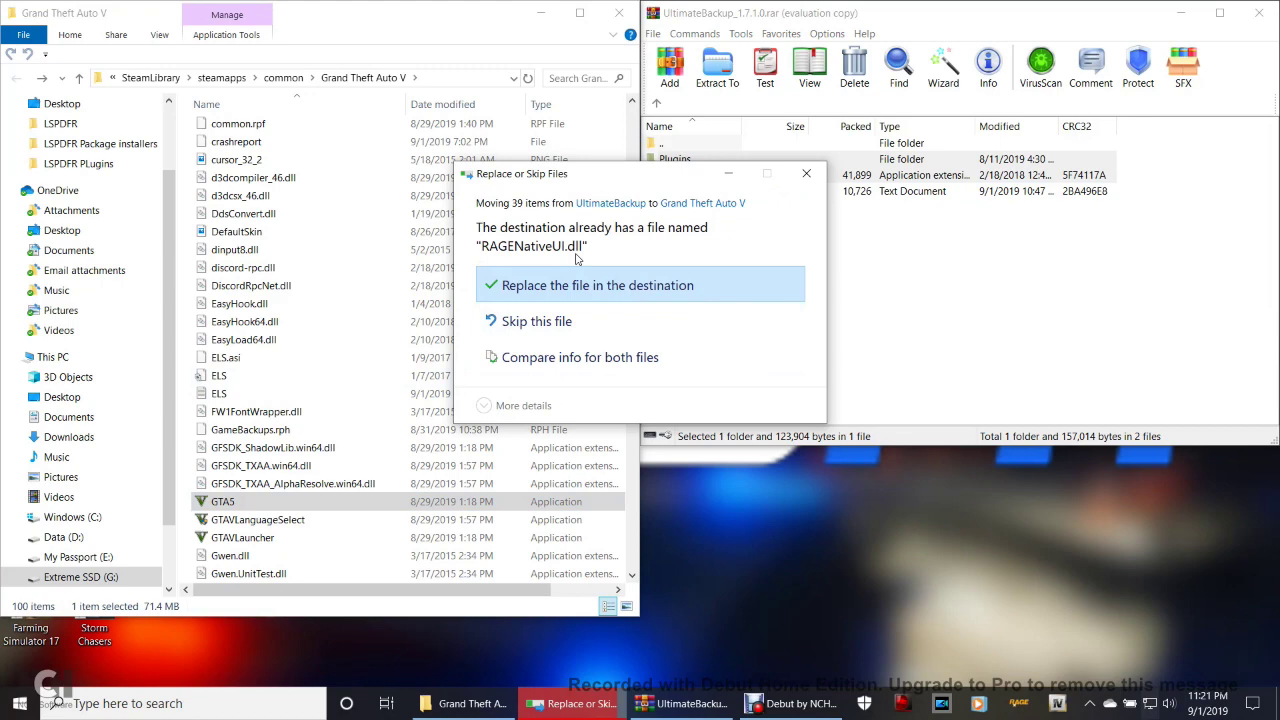
left_click(565, 285)
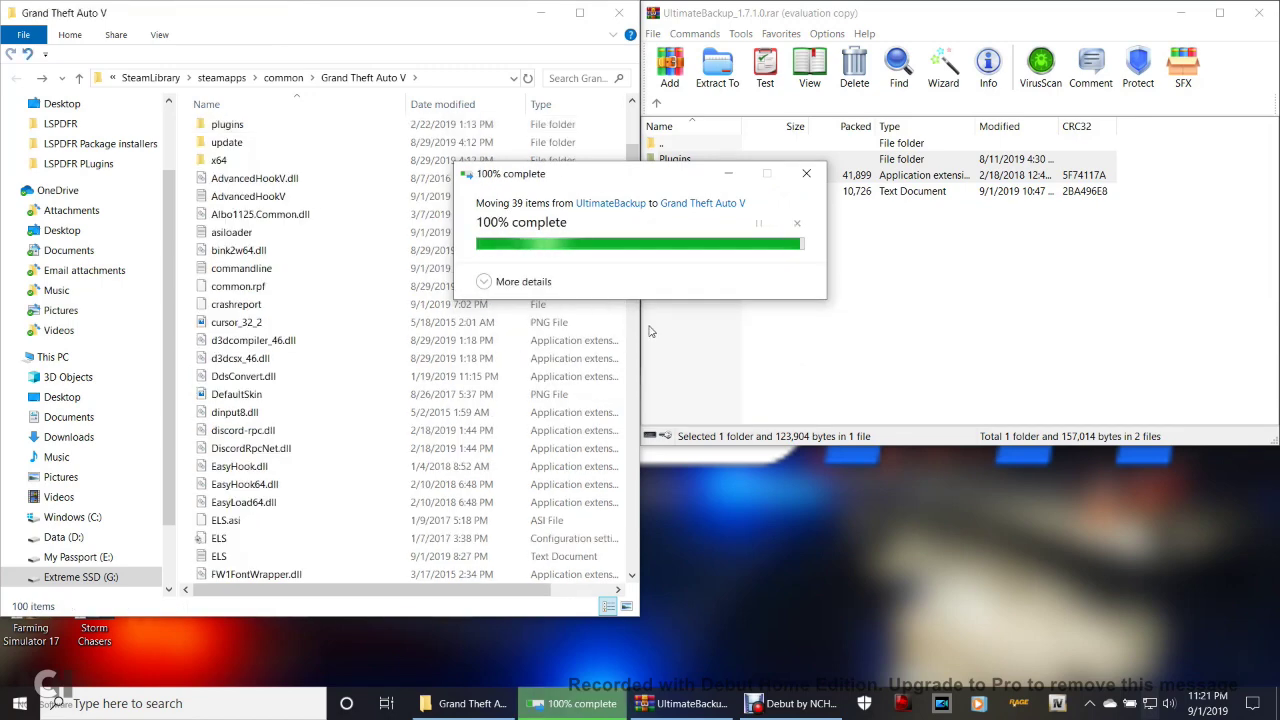
Close the UltimateBackup_1.7.1.0.rar archive and delete its shortcut from the desktop
left_click(1257, 14)
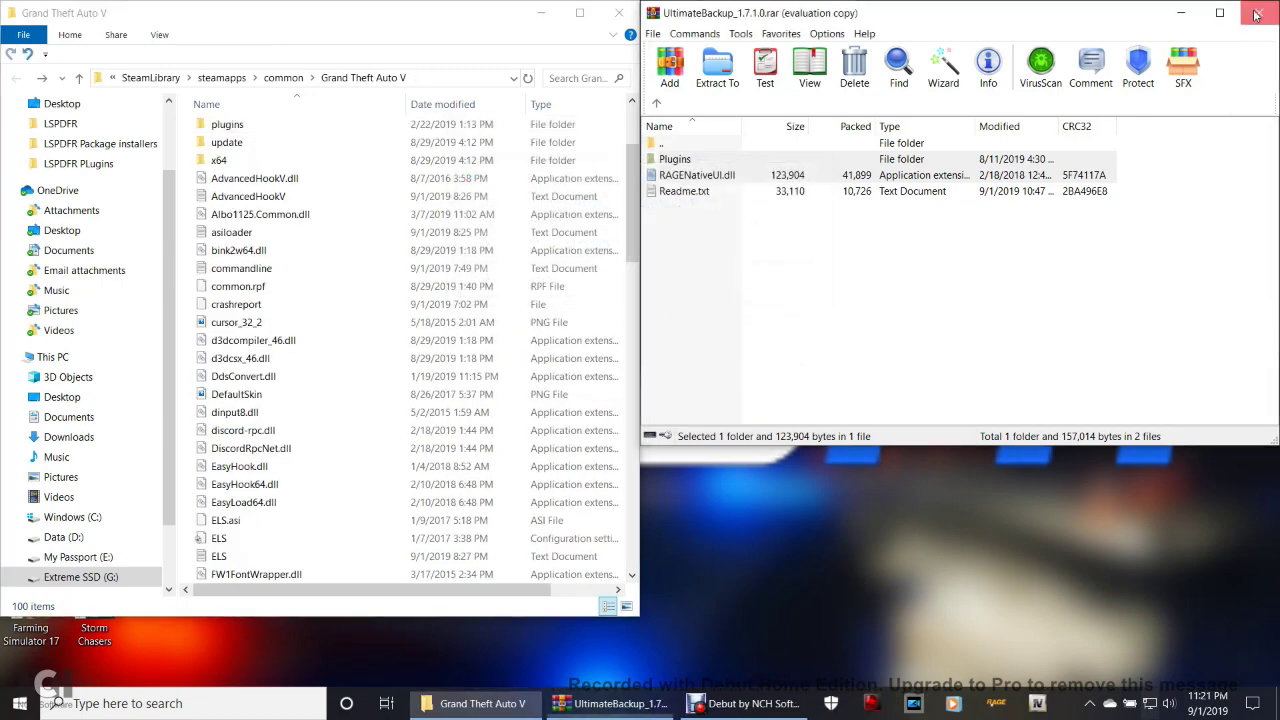
left_click(1257, 14)
left_click(1234, 35)
right_click(1234, 57)
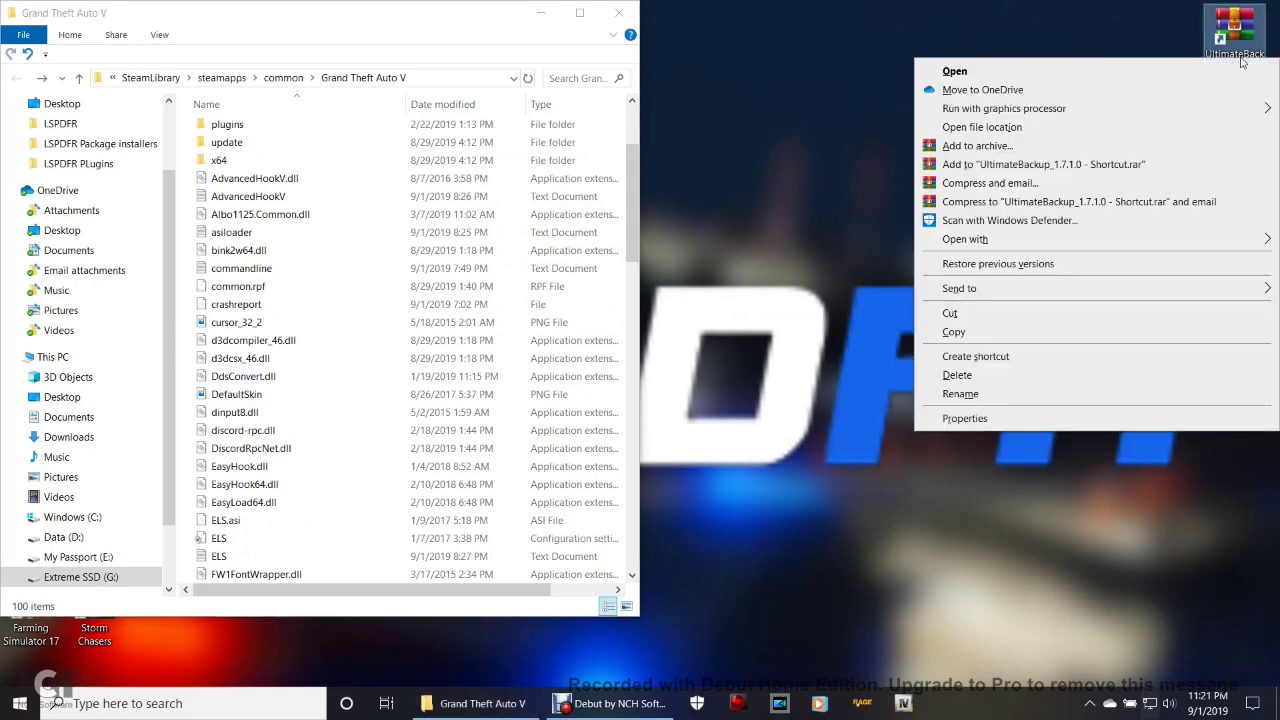
left_click(999, 376)
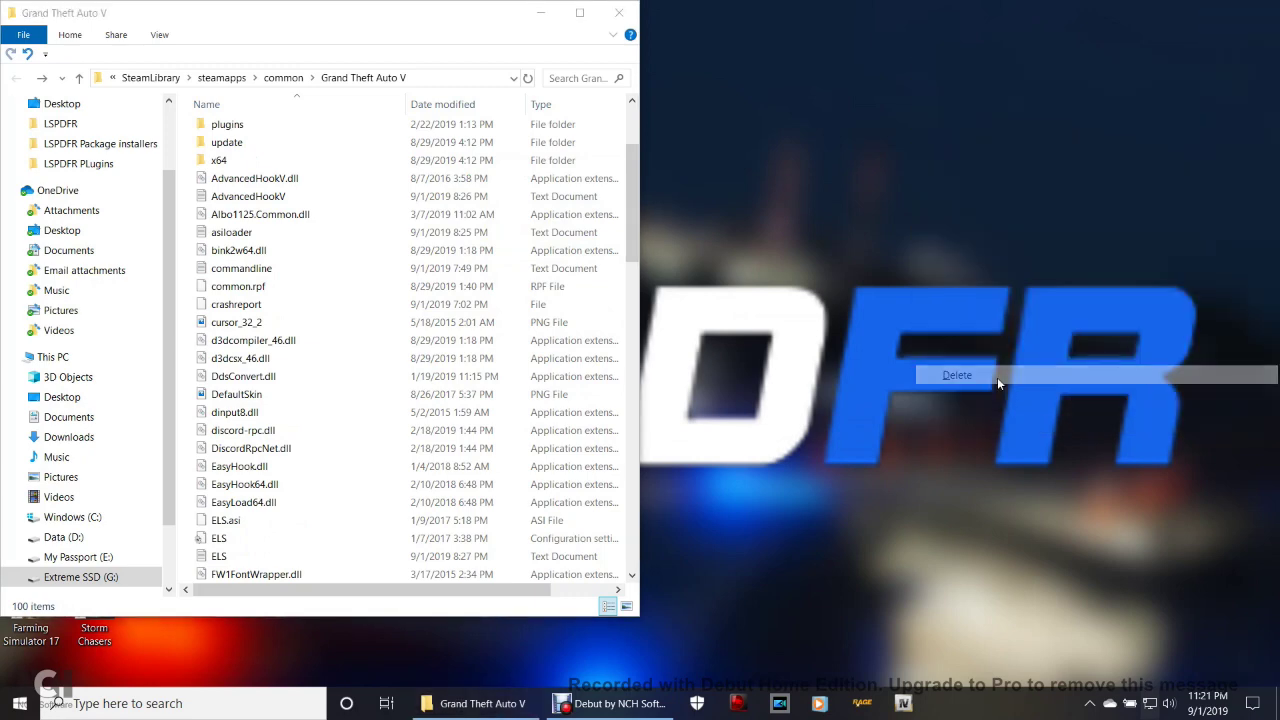
Open the UltimateBackup configuration file from the game's plugins\LSPDFR folder in a maximized Notepad window
left_click_drag(480, 29, 911, 26)
scroll(520, 185, "up", 2)
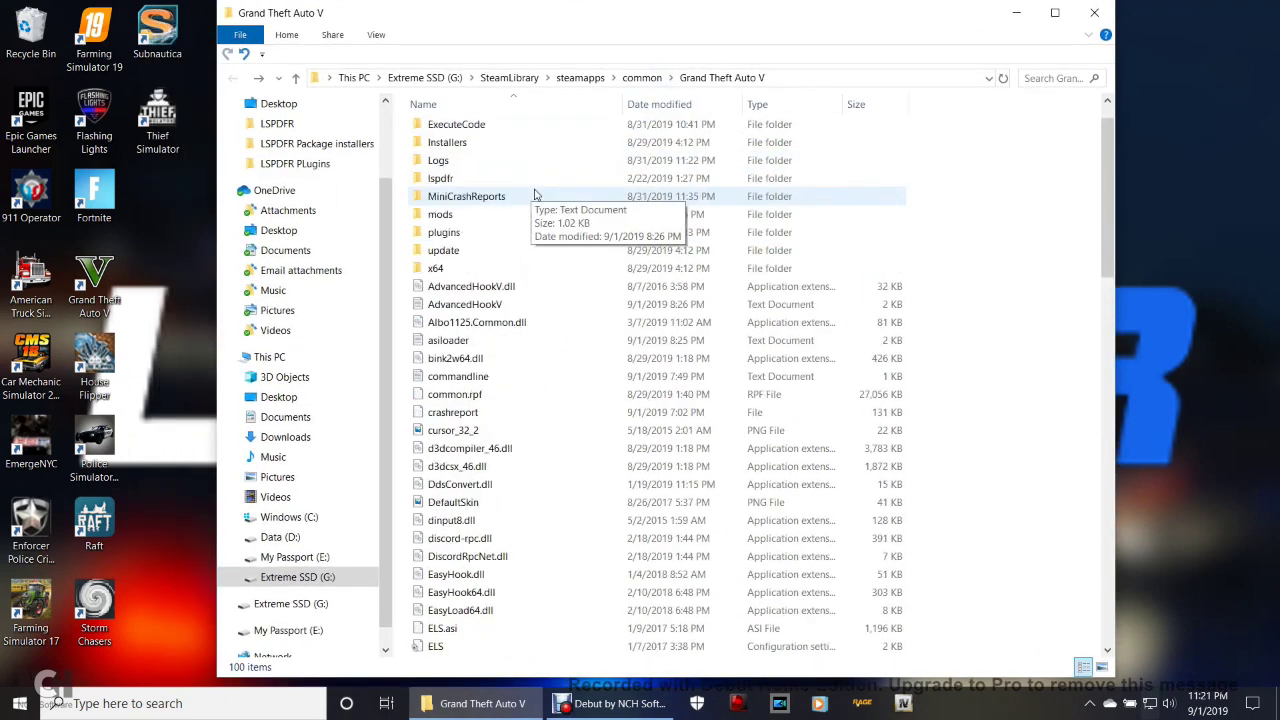
left_click(459, 236)
double_click(459, 236)
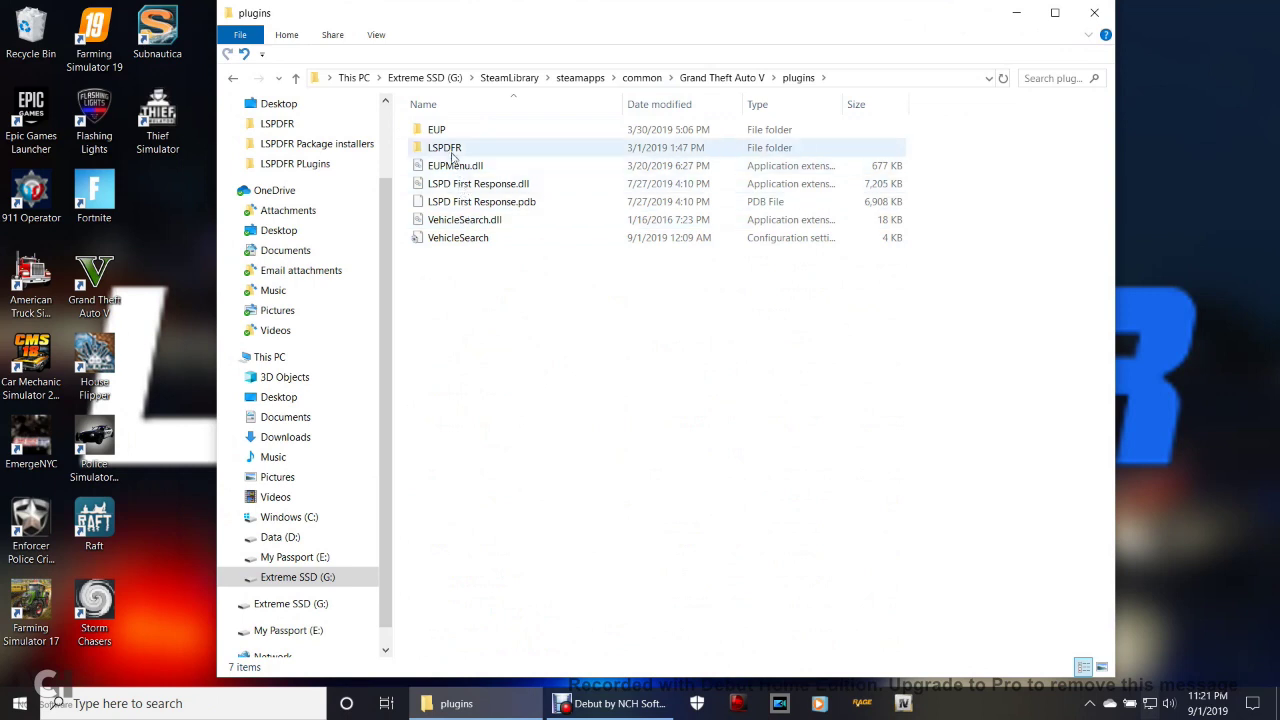
double_click(447, 148)
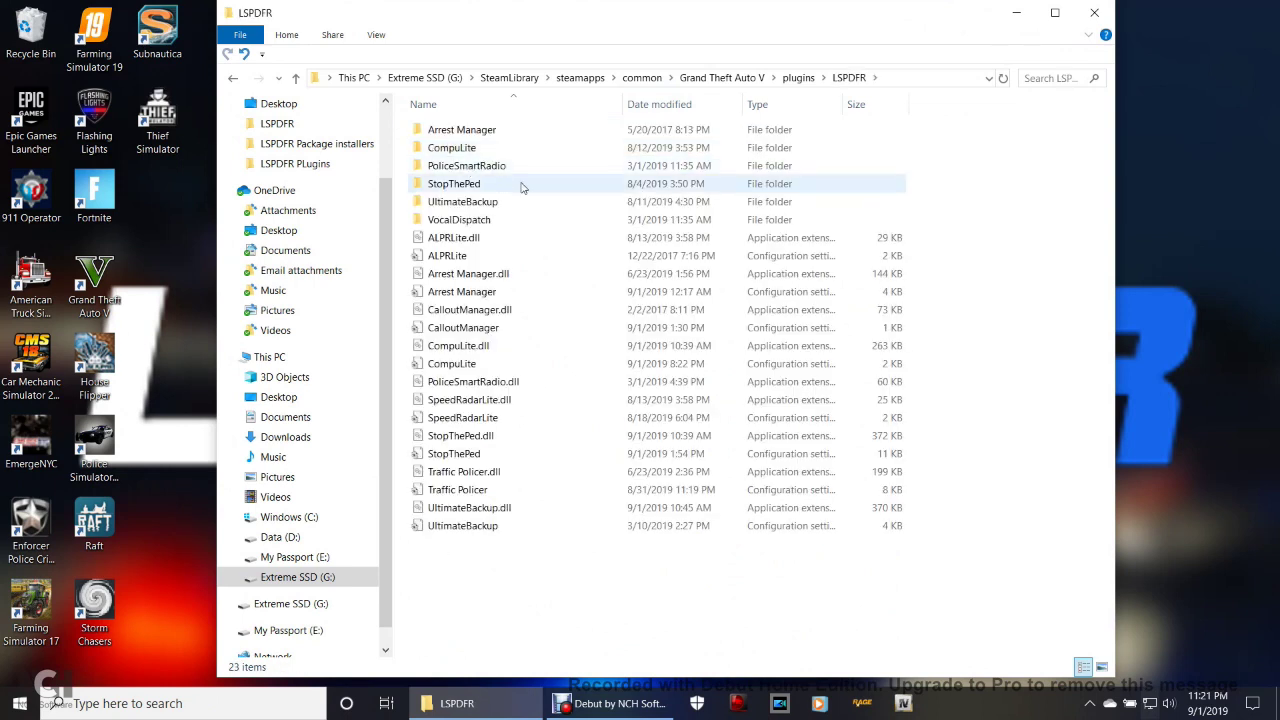
double_click(489, 528)
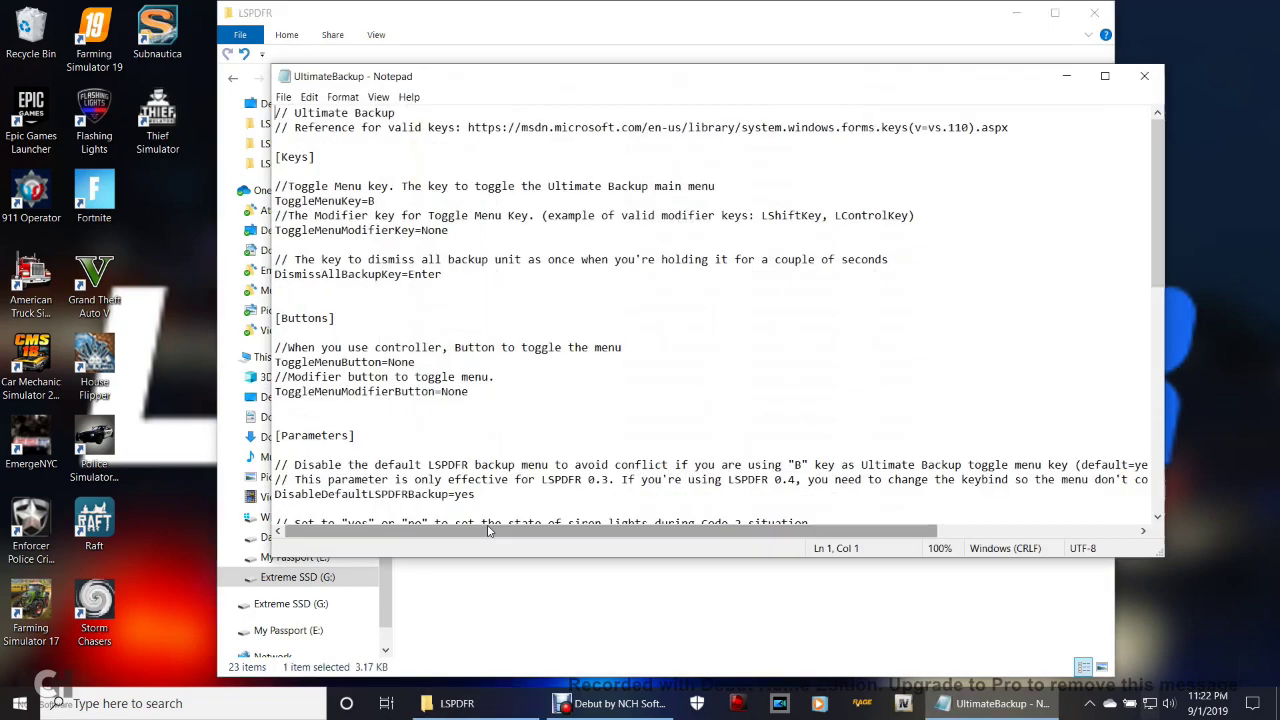
left_click(1104, 76)
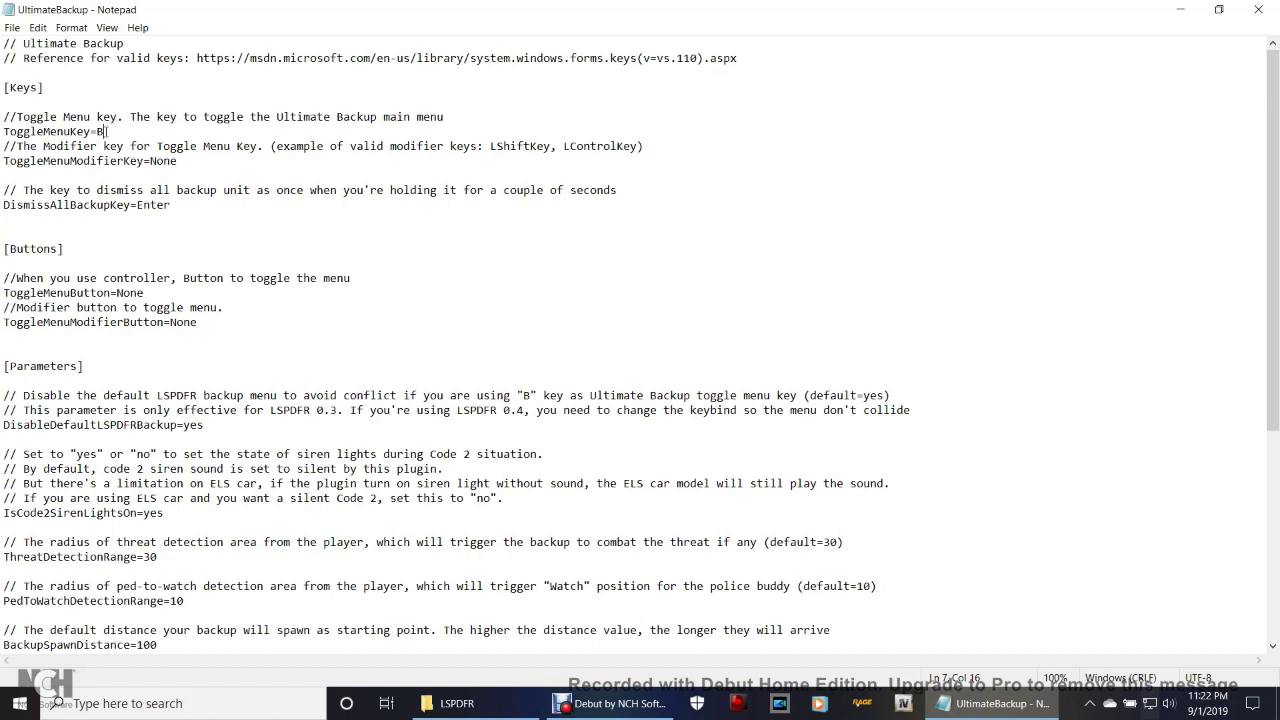
Set ToggleMenuKey to U in the [Keys] section of the UltimateBackup configuration file
left_click_drag(106, 131, 97, 131)
type("U")
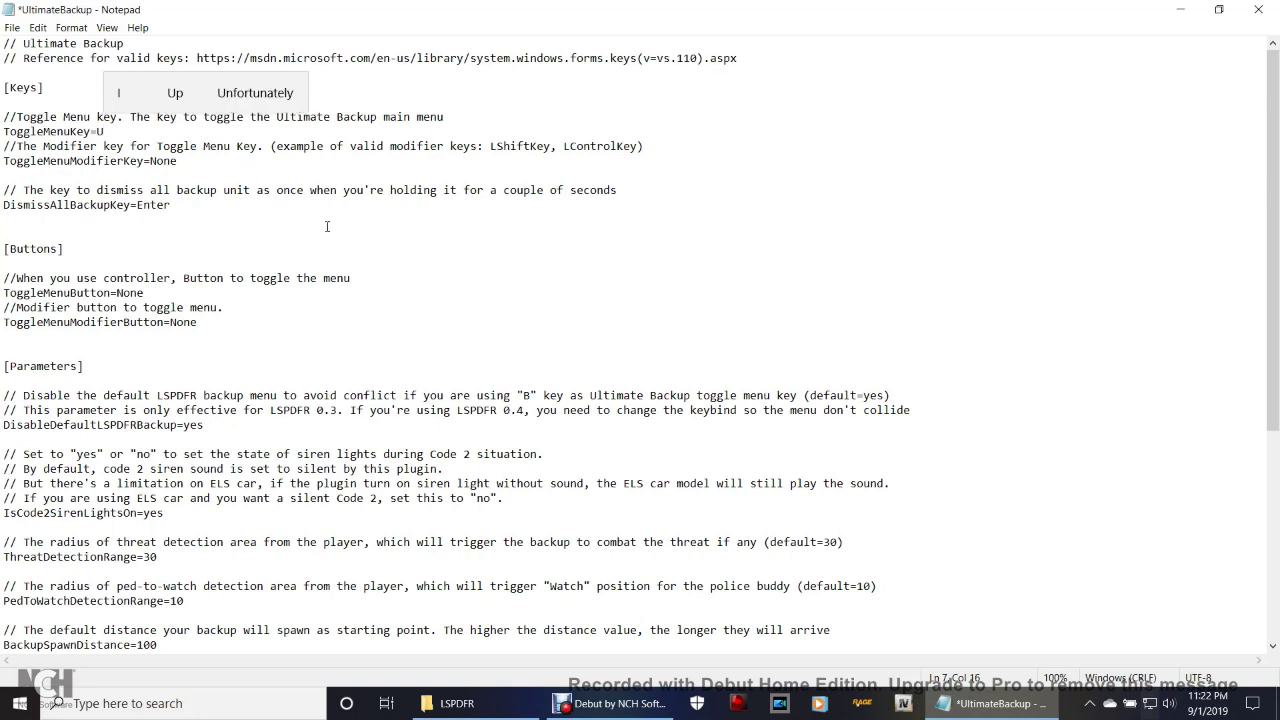
left_click(428, 256)
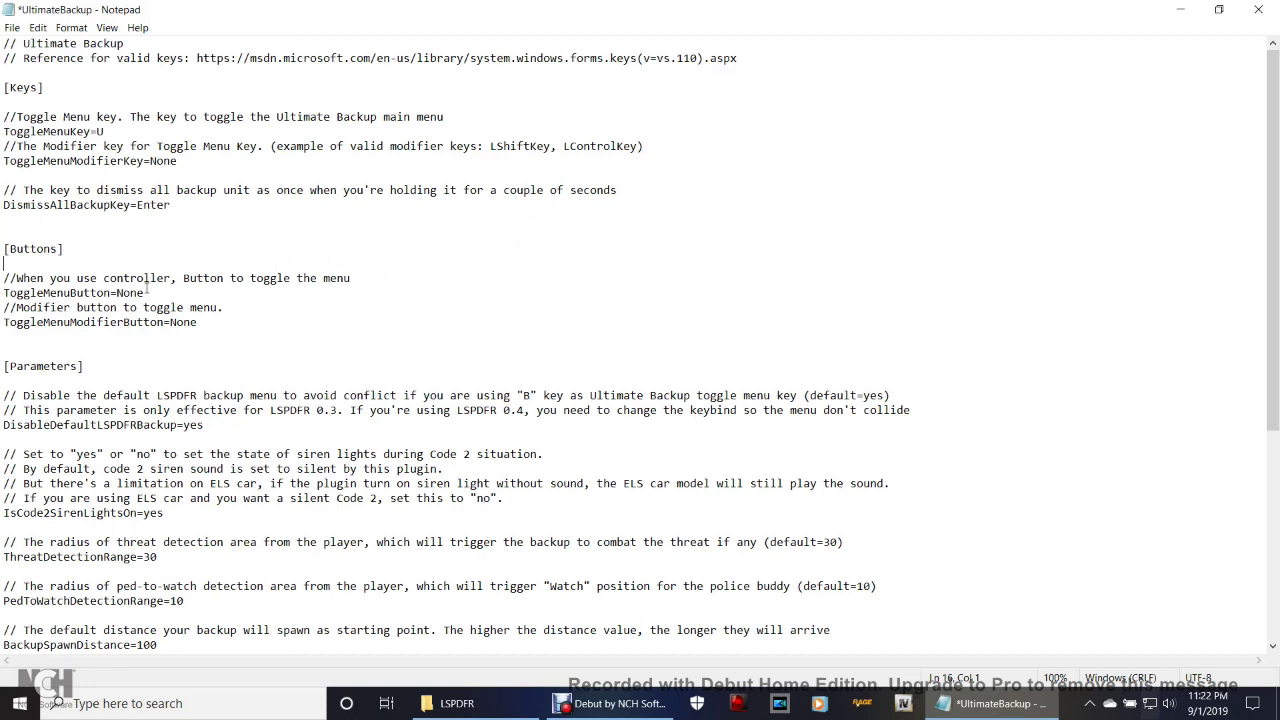
Copy the None value of the ToggleMenuButton setting in the [Buttons] section
left_click_drag(145, 292, 118, 292)
right_click(123, 292)
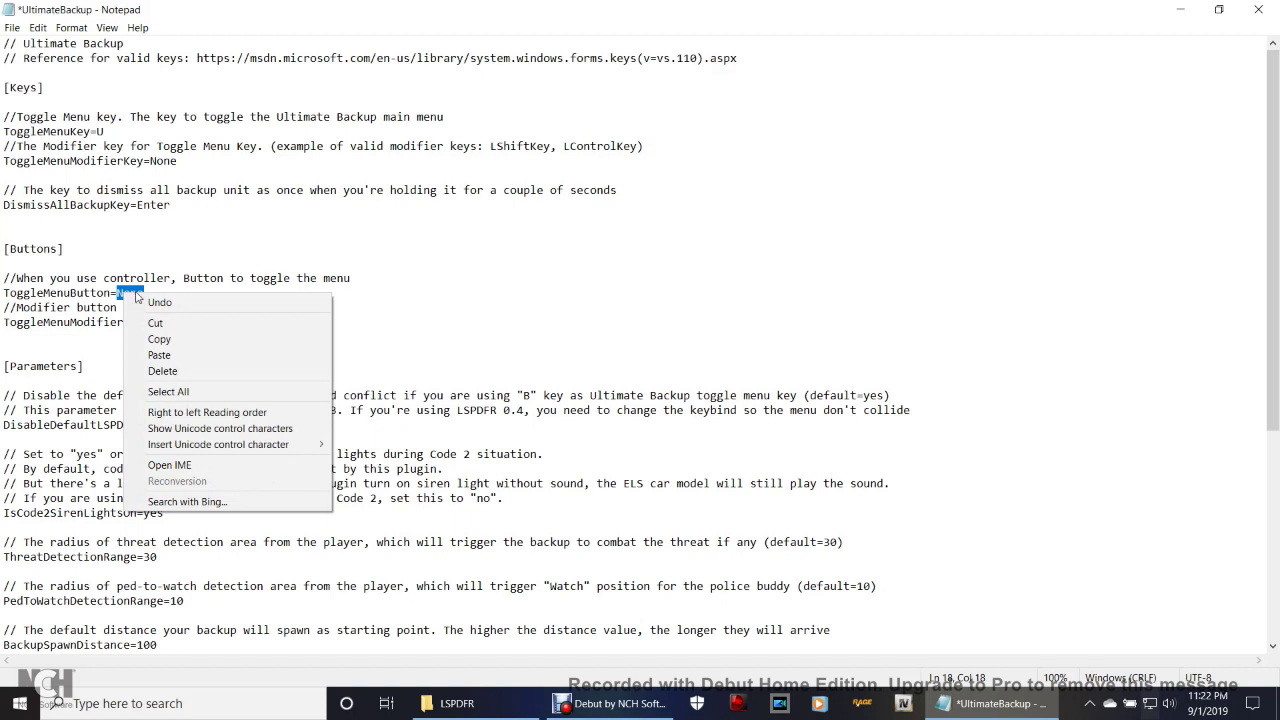
left_click(165, 344)
left_click(256, 338)
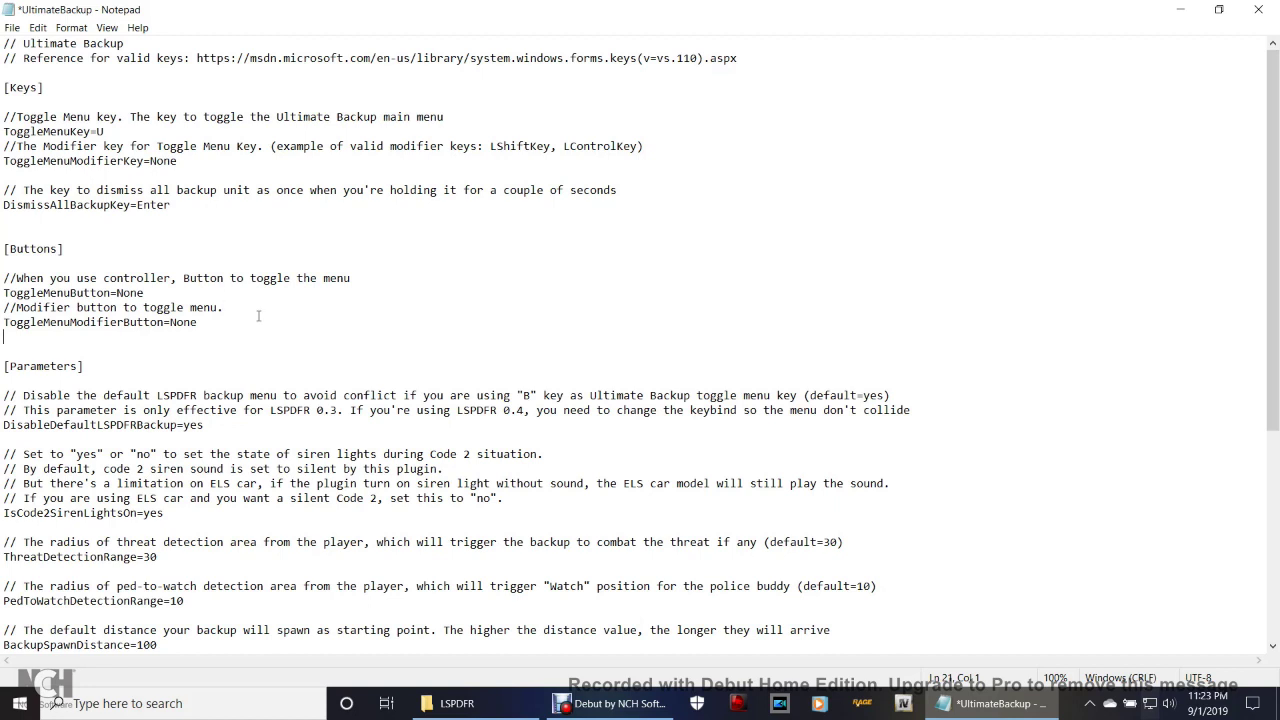
Review the settings in the [Parameters] section through to AllowMenuSelectionOnTrafficStop
scroll(246, 325, "down", 1)
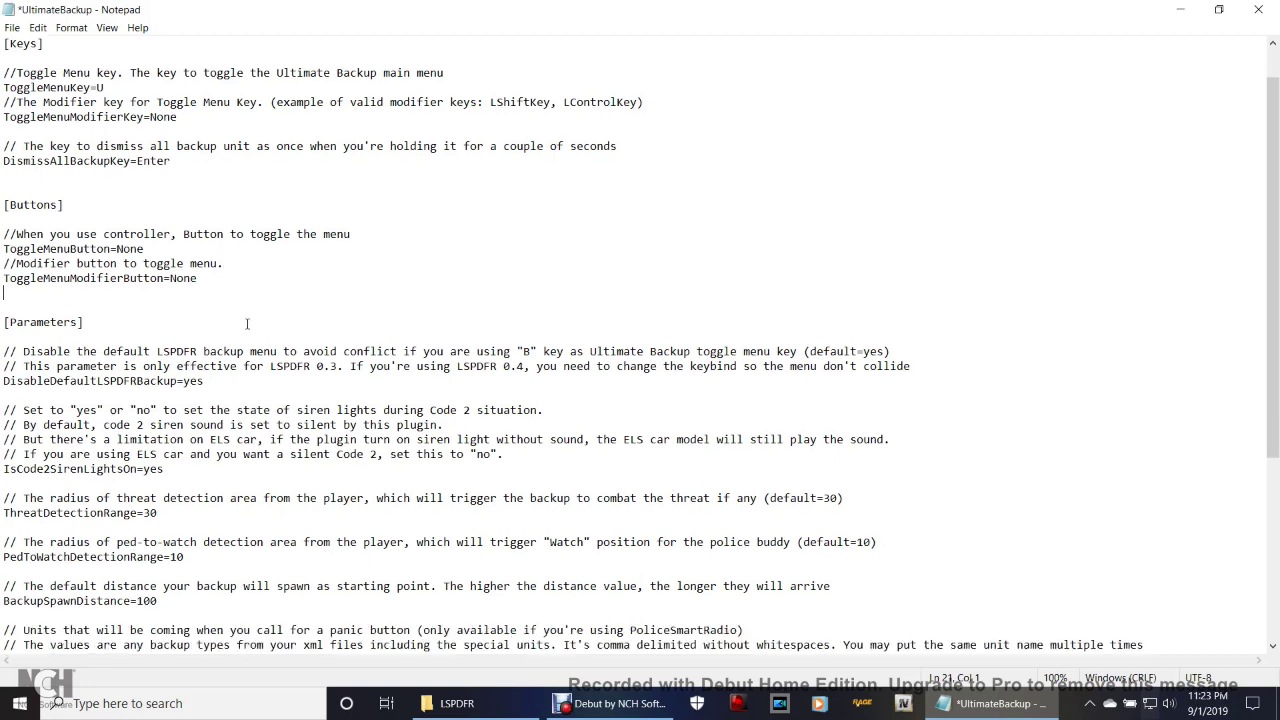
scroll(246, 324, "down", 1)
scroll(246, 324, "down", 2)
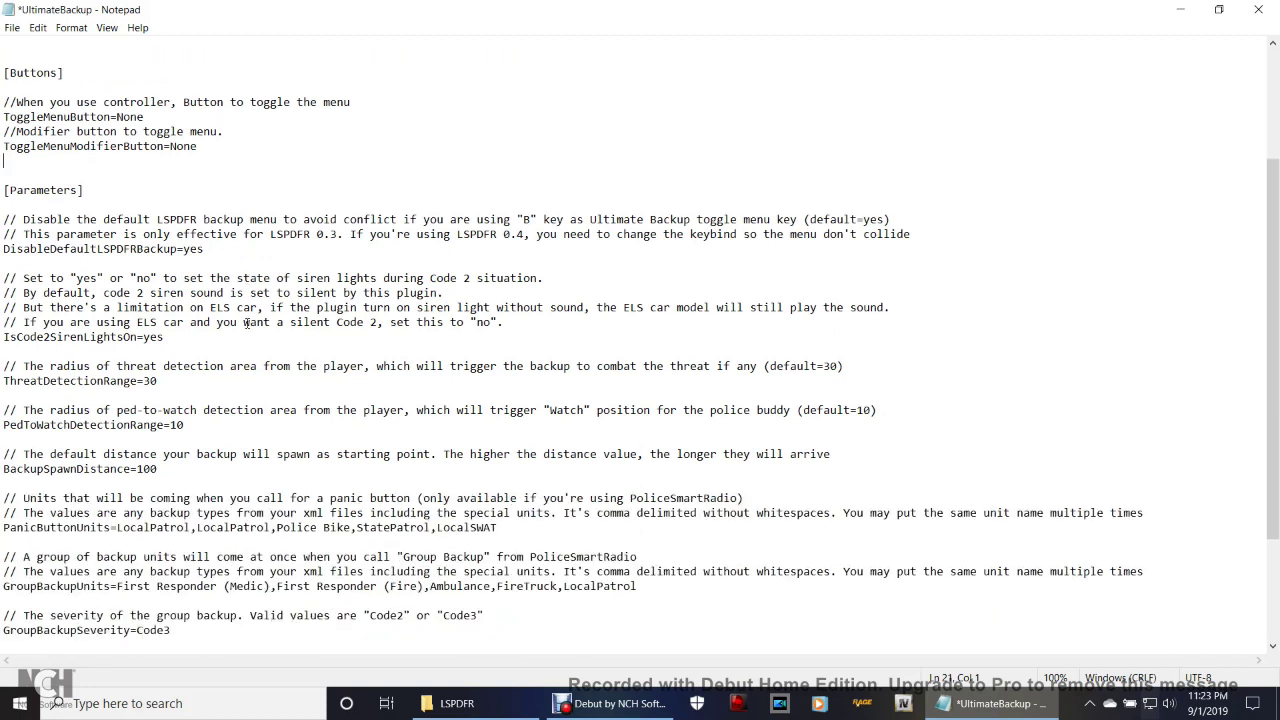
scroll(247, 320, "down", 1)
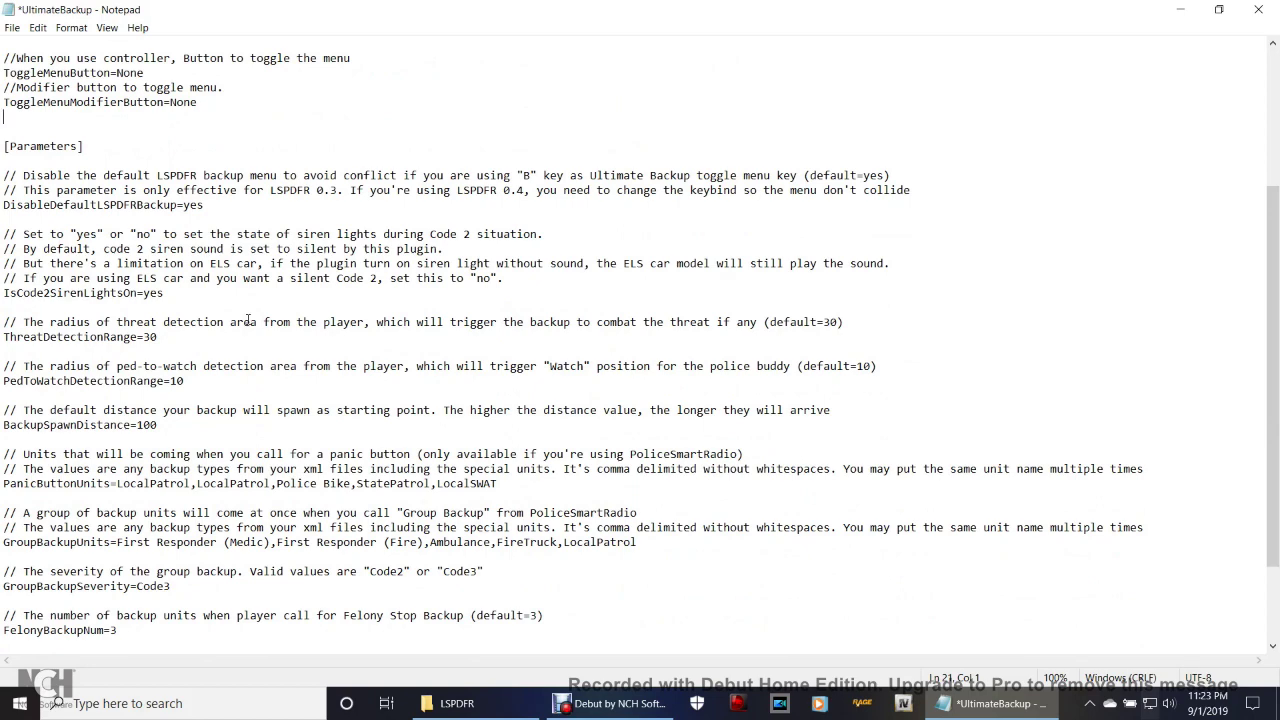
scroll(246, 321, "down", 1)
scroll(246, 321, "down", 1)
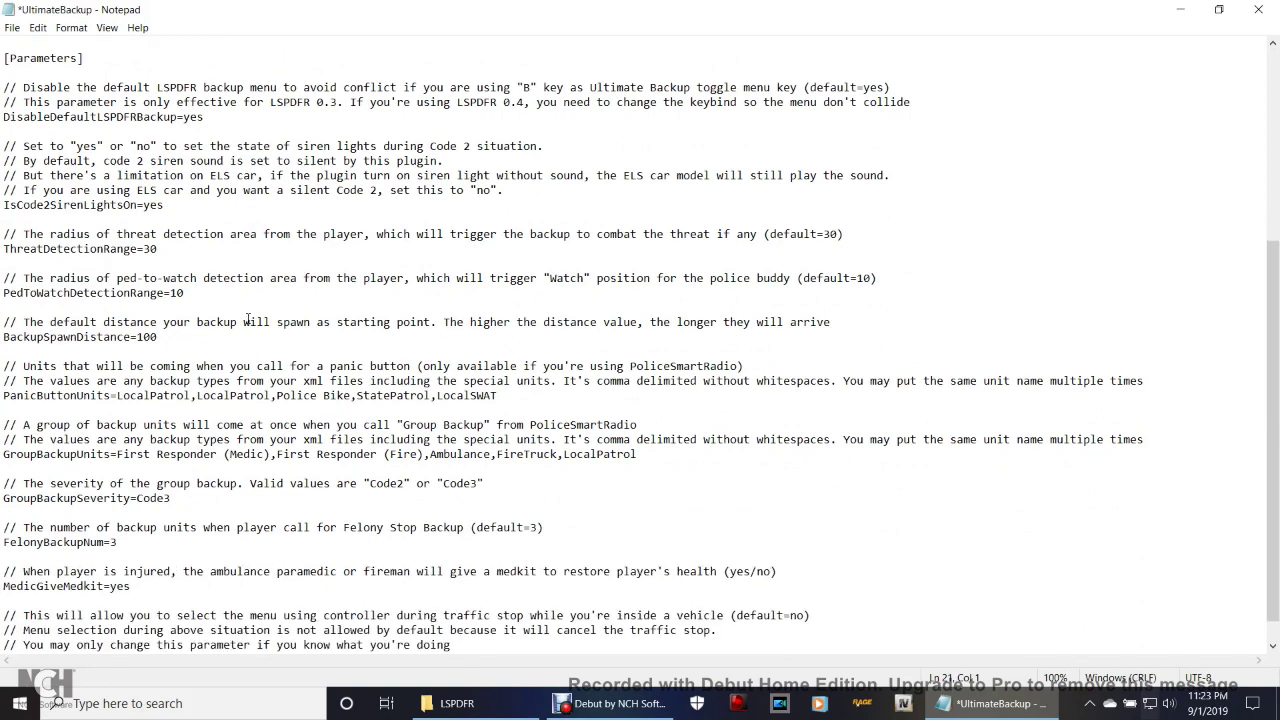
scroll(247, 318, "down", 1)
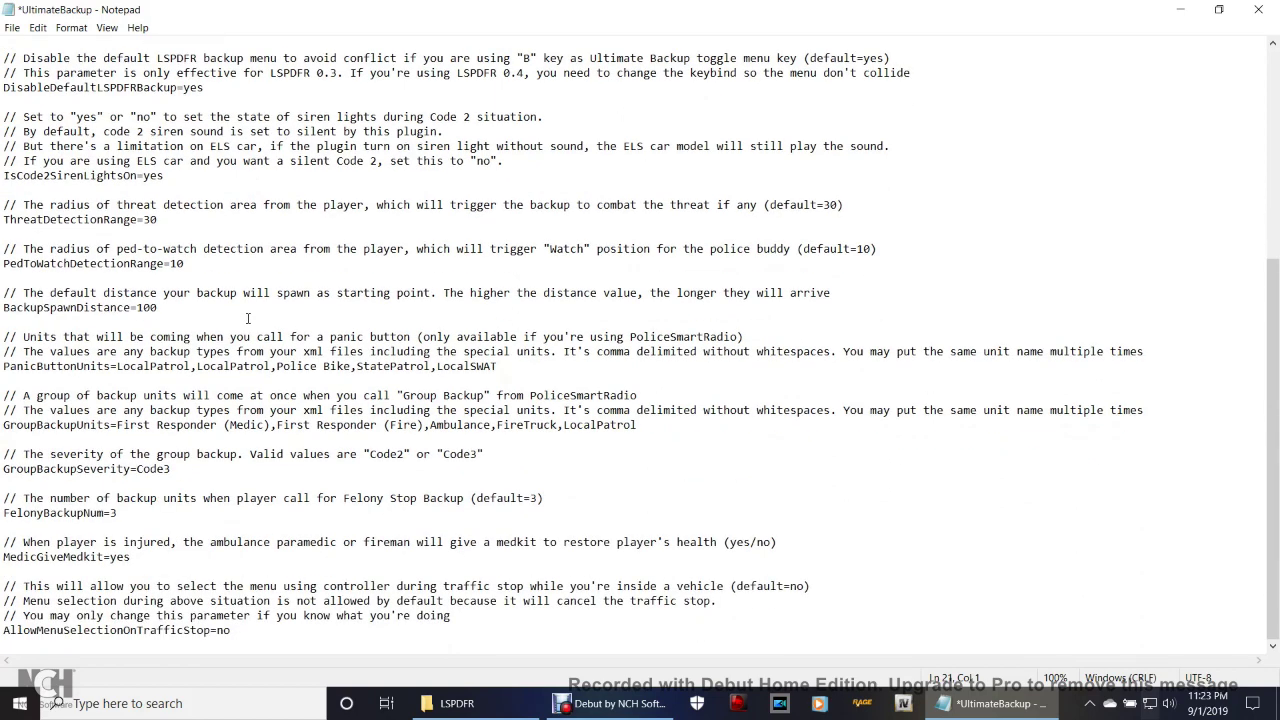